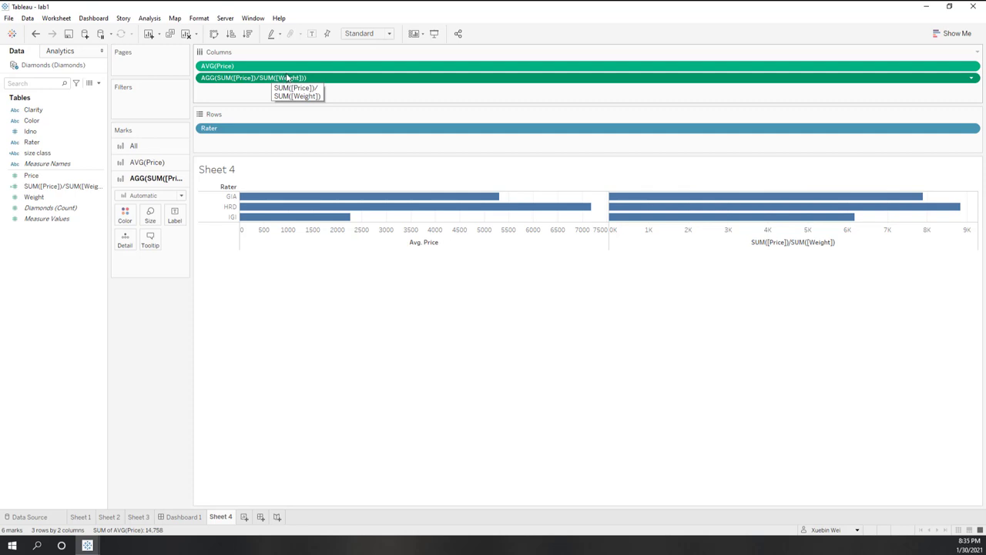
# - Add a new worksheet and create a calculated field named "att price" with the formula ATTR([Price])
pyautogui.click(248, 523)
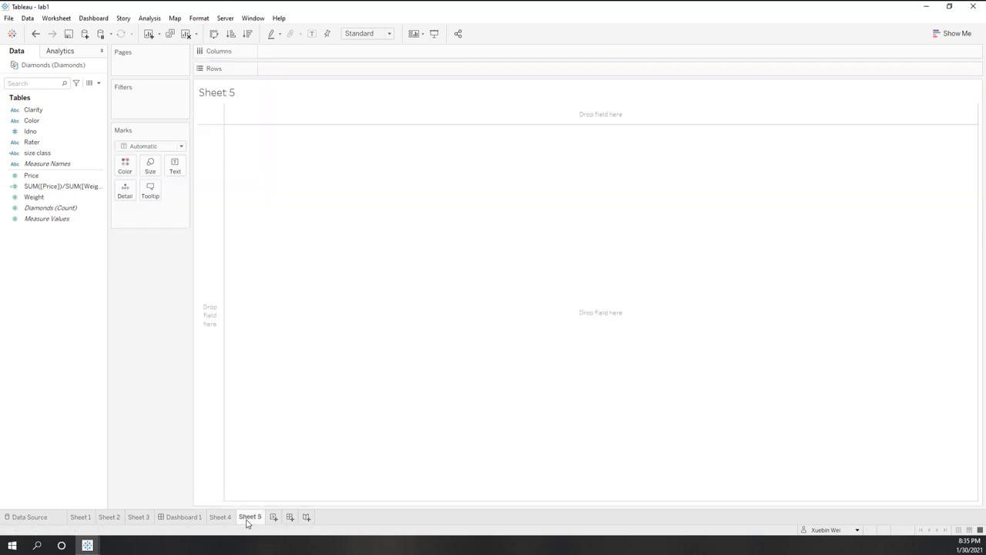
pyautogui.rightClick(89, 315)
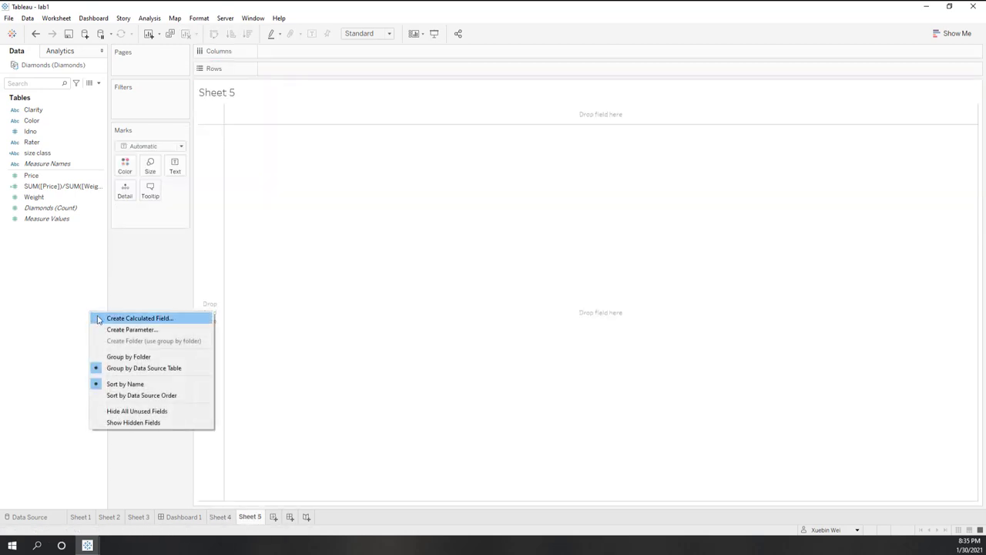
pyautogui.click(97, 319)
pyautogui.write('att')
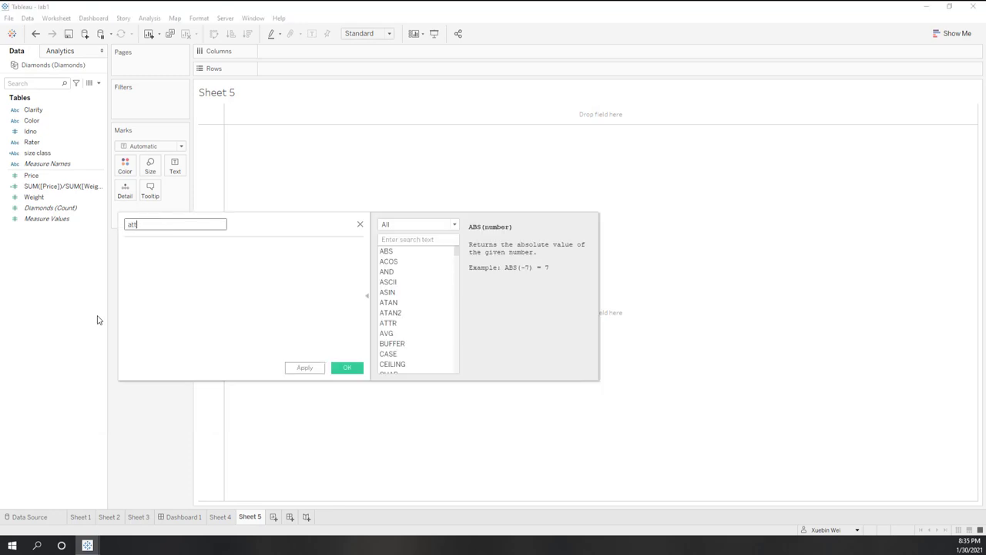
pyautogui.write(' price')
pyautogui.press('Tab')
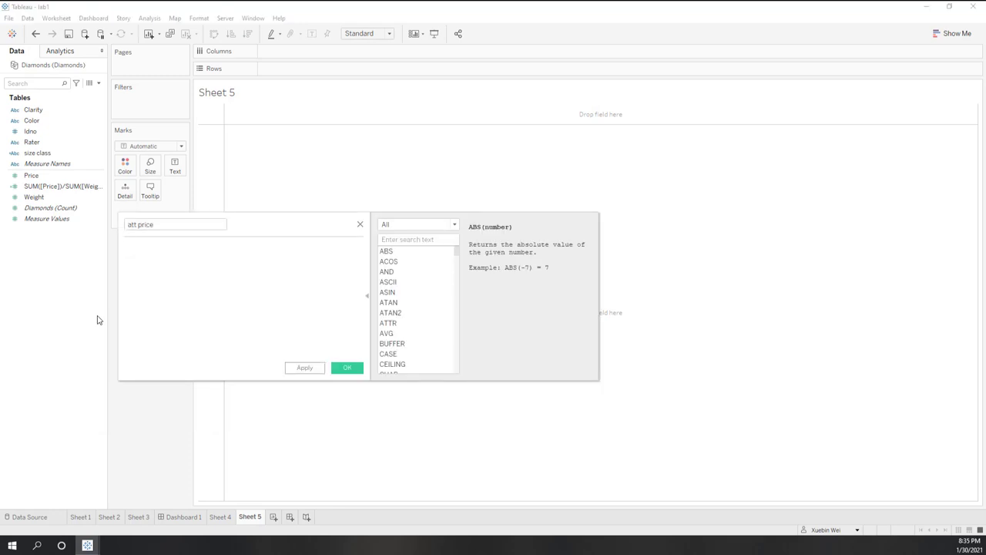
pyautogui.write('attr')
pyautogui.press('Return')
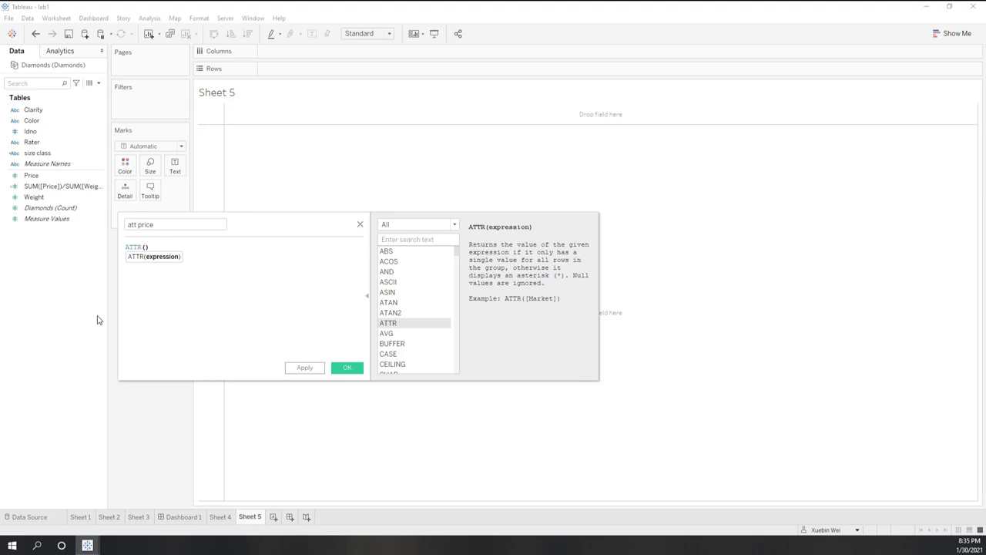
pyautogui.write('price')
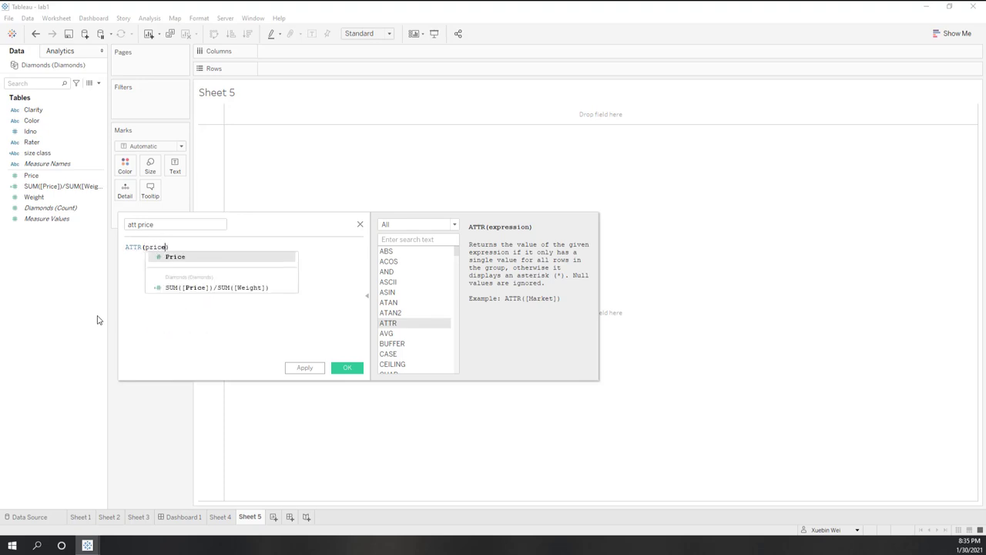
pyautogui.press('Return')
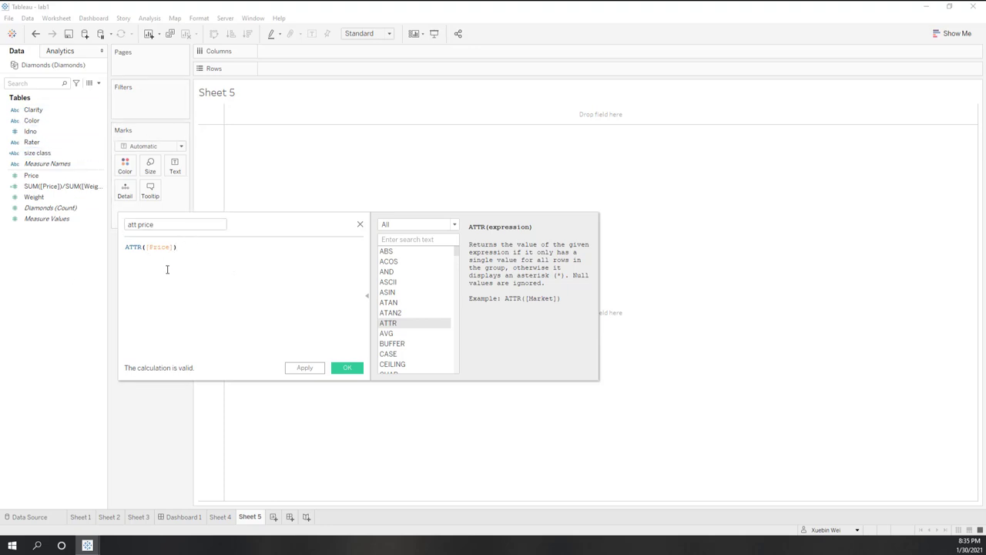
pyautogui.click(347, 369)
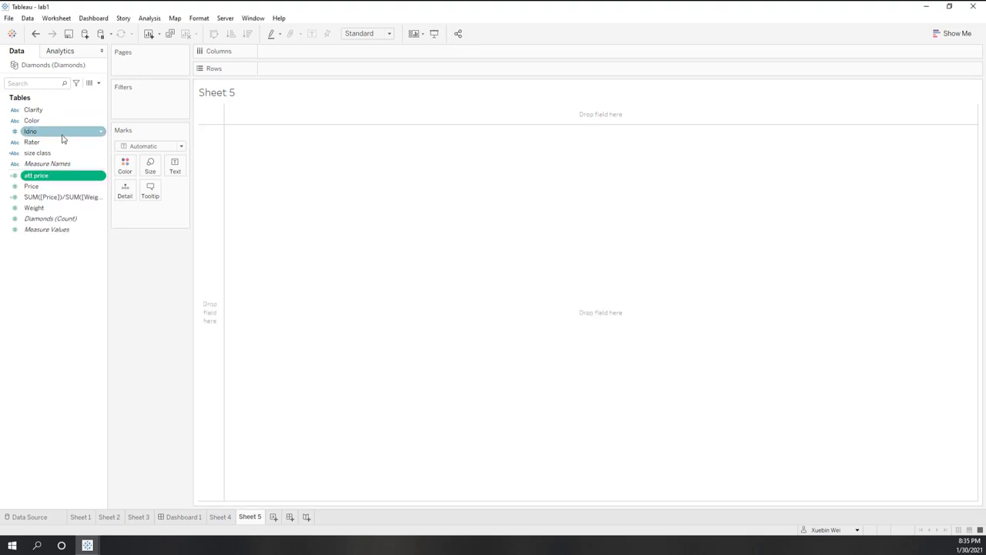
# - Build a text table of att price with Rater and Idno as rows, and look through the listed values
pyautogui.moveTo(62, 140); pyautogui.dragTo(289, 70)
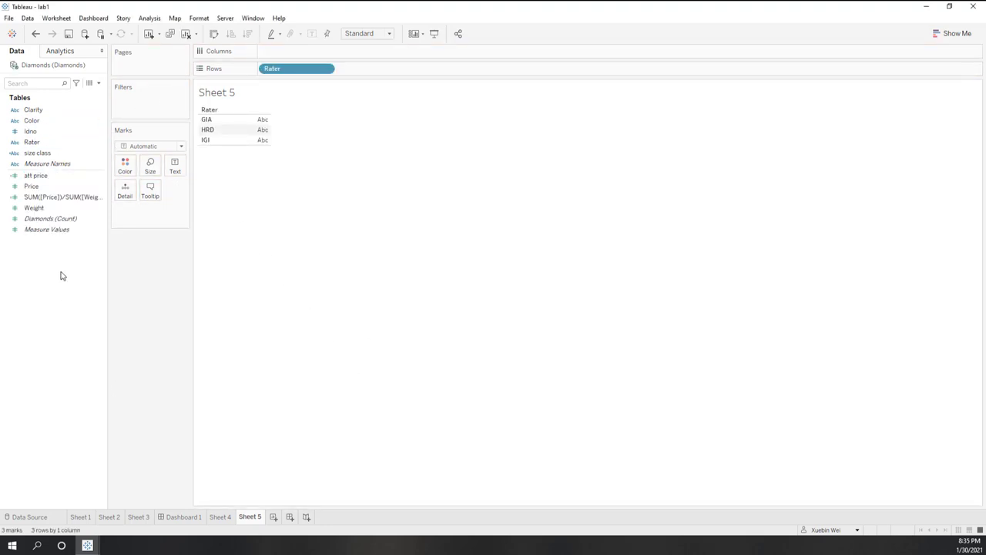
pyautogui.moveTo(36, 176); pyautogui.dragTo(174, 168)
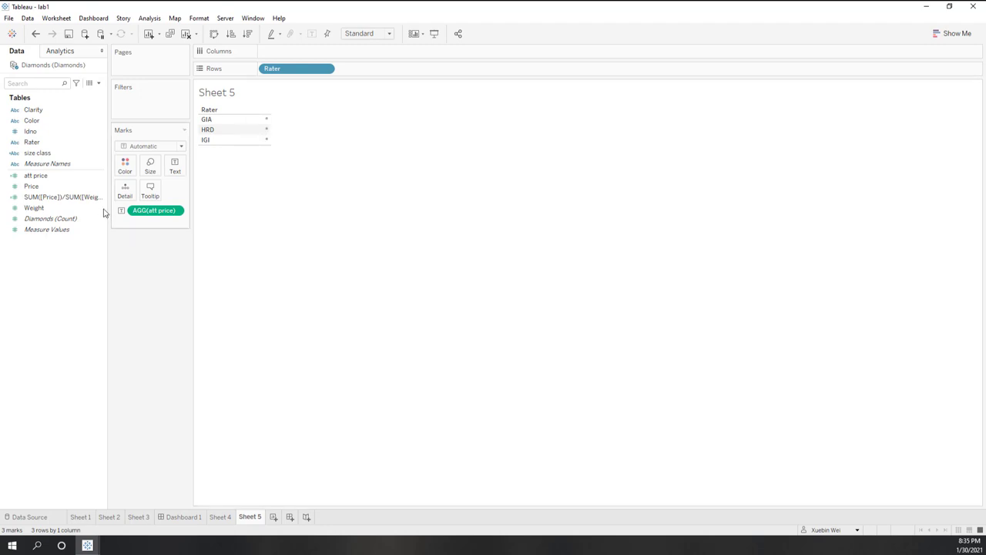
pyautogui.moveTo(30, 131); pyautogui.dragTo(386, 74)
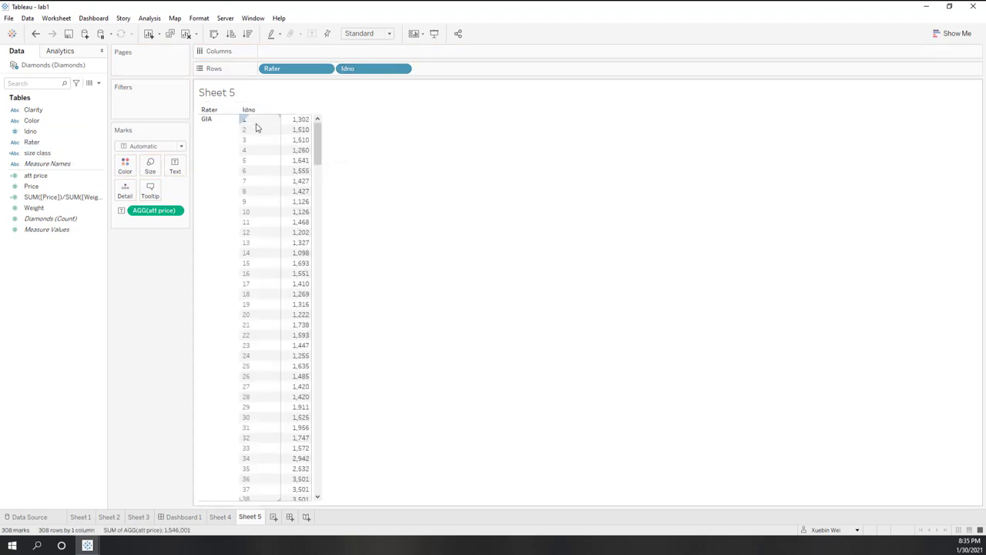
pyautogui.moveTo(318, 146); pyautogui.dragTo(316, 312)
pyautogui.moveTo(307, 265); pyautogui.dragTo(341, 141)
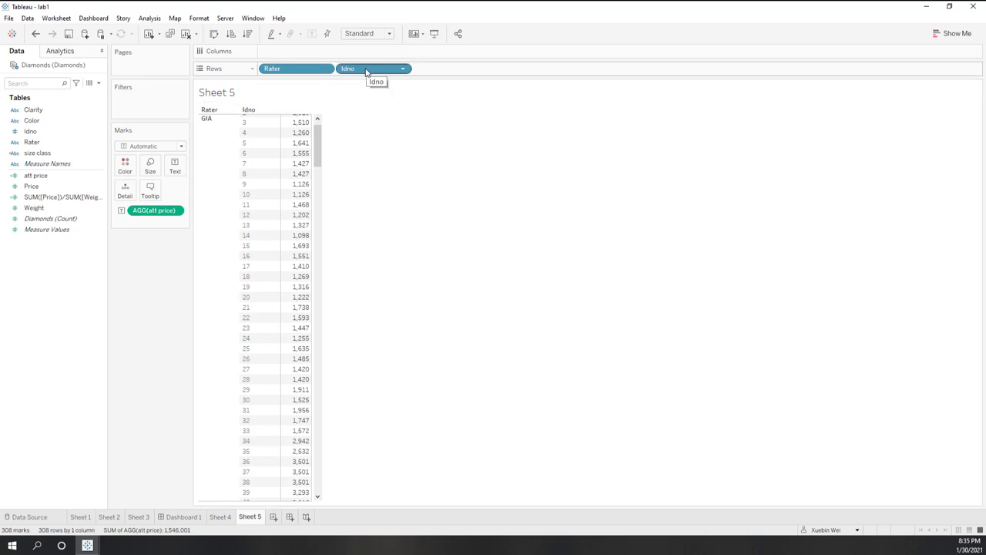
# - Go back to Sheet 4 and start a new calculated field named "median and avg"
pyautogui.click(218, 517)
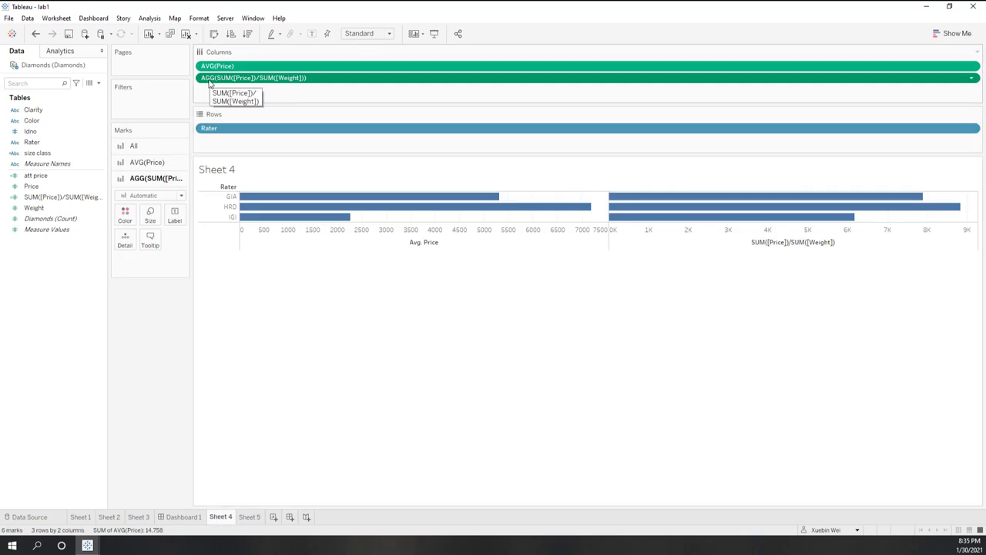
pyautogui.rightClick(73, 321)
pyautogui.click(88, 324)
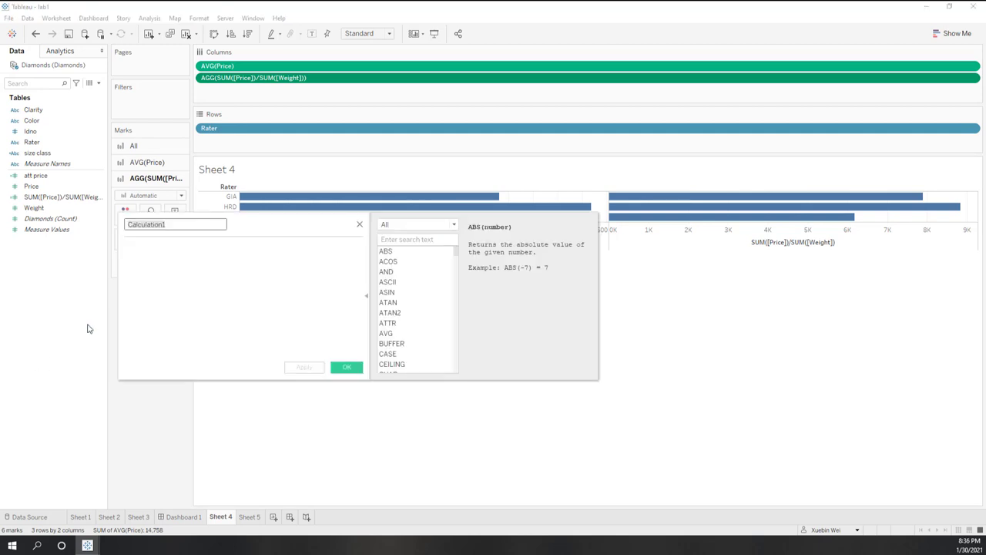
pyautogui.write('median and avg')
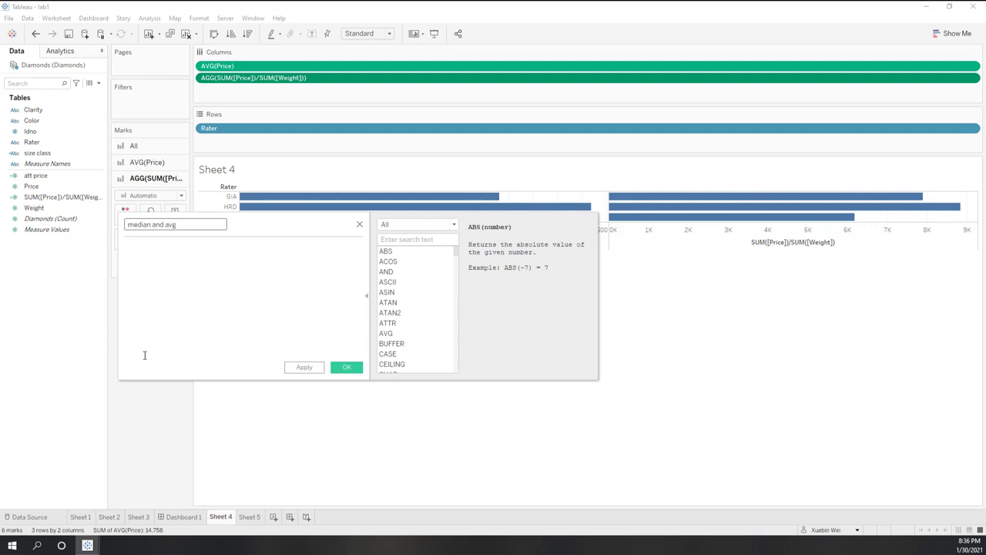
# - Enter the first part of the formula: if [Rater]='IGI' then avg([Price])
pyautogui.click(184, 311)
pyautogui.write('if ')
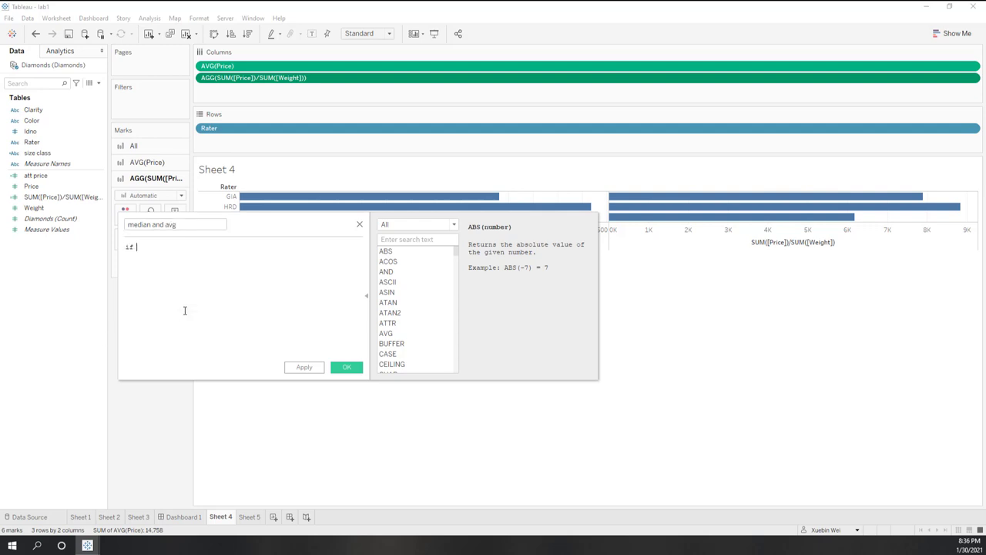
pyautogui.write('rat')
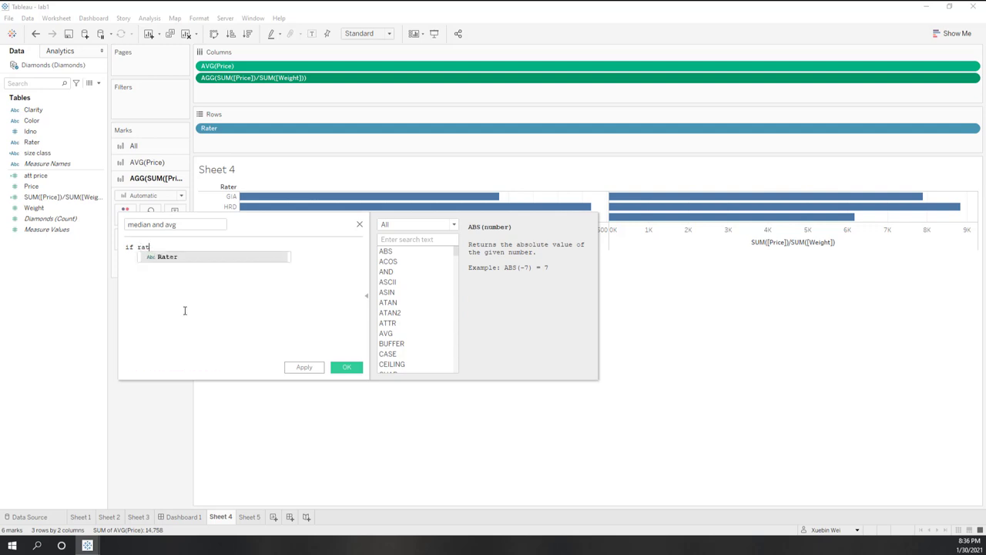
pyautogui.press('Return')
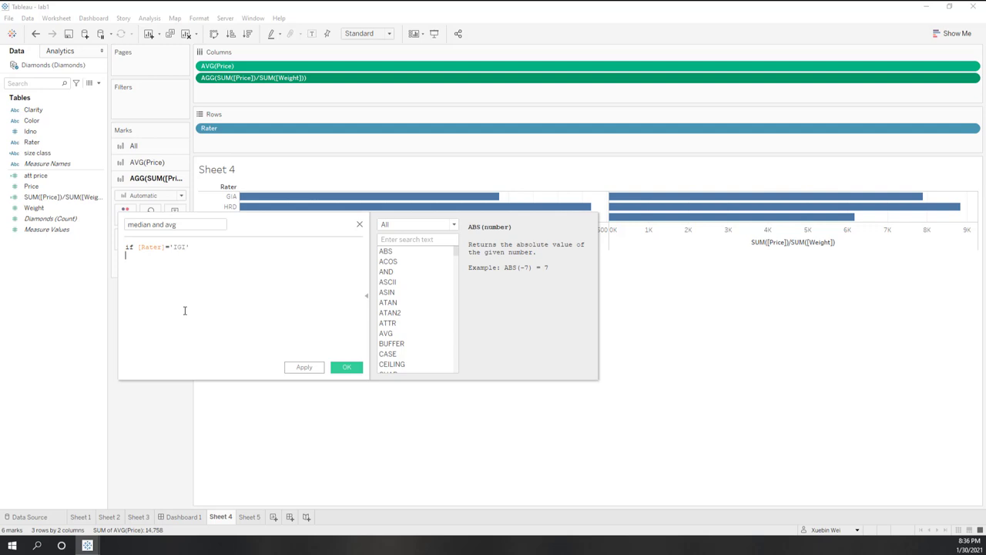
pyautogui.write("='IGI'")
pyautogui.press('Return')
pyautogui.write('then avg(')
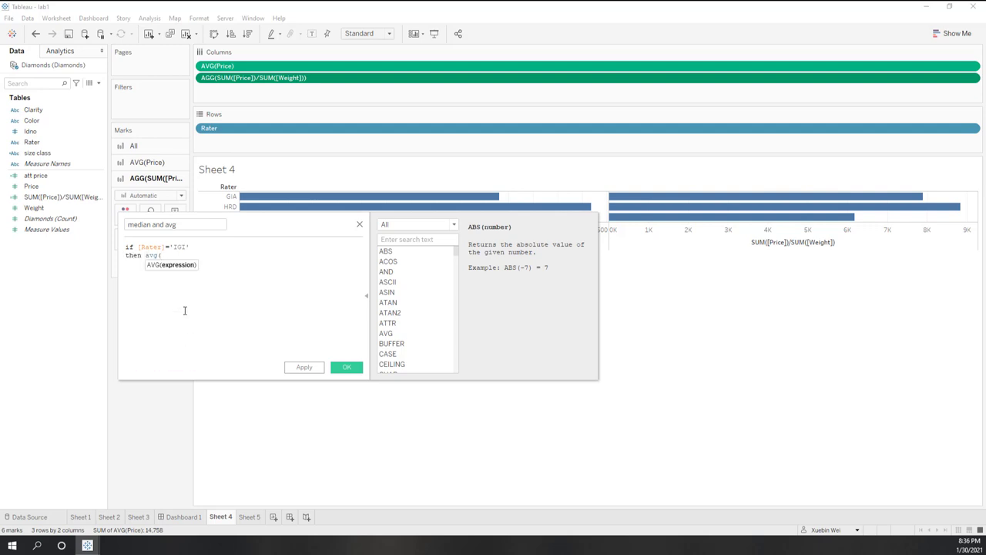
pyautogui.write('pric')
pyautogui.press('Return')
pyautogui.write(')')
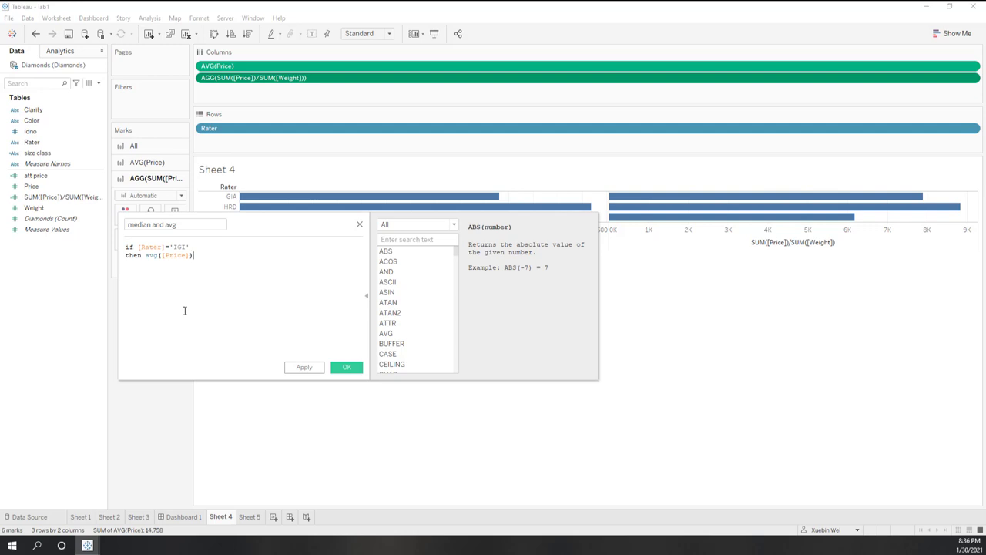
# - Complete the conditional formula with else MEDIAN([Price]) and END on separate lines
pyautogui.write('else meidan')
pyautogui.press('BackSpace')
pyautogui.press('BackSpace')
pyautogui.press('BackSpace')
pyautogui.press('BackSpace')
pyautogui.write('dian')
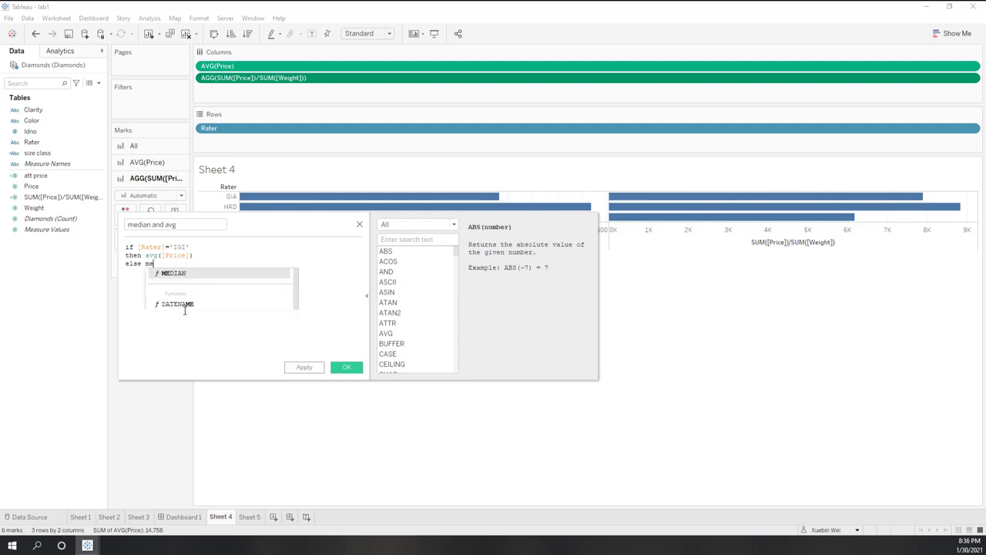
pyautogui.press('Return')
pyautogui.write('pric)')
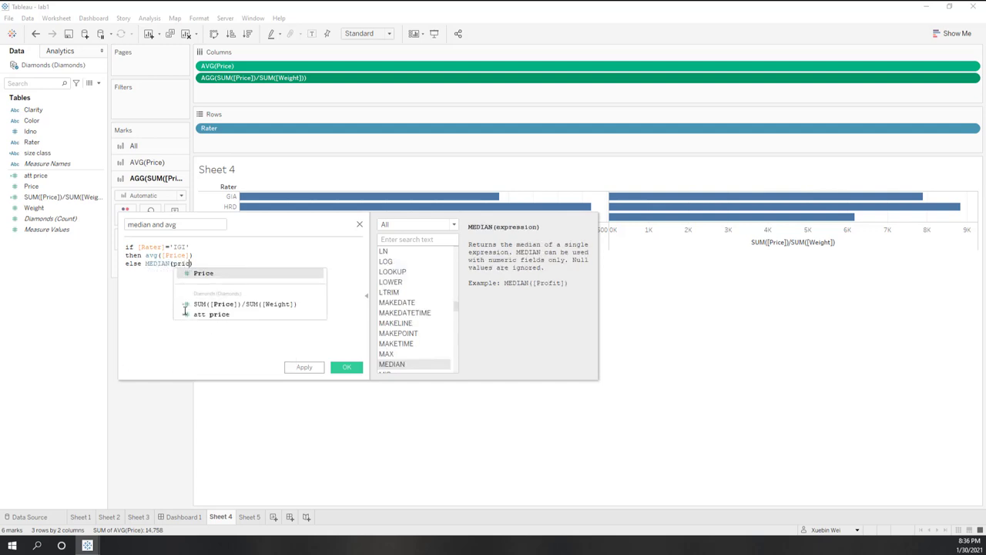
pyautogui.press('Return')
pyautogui.write('end')
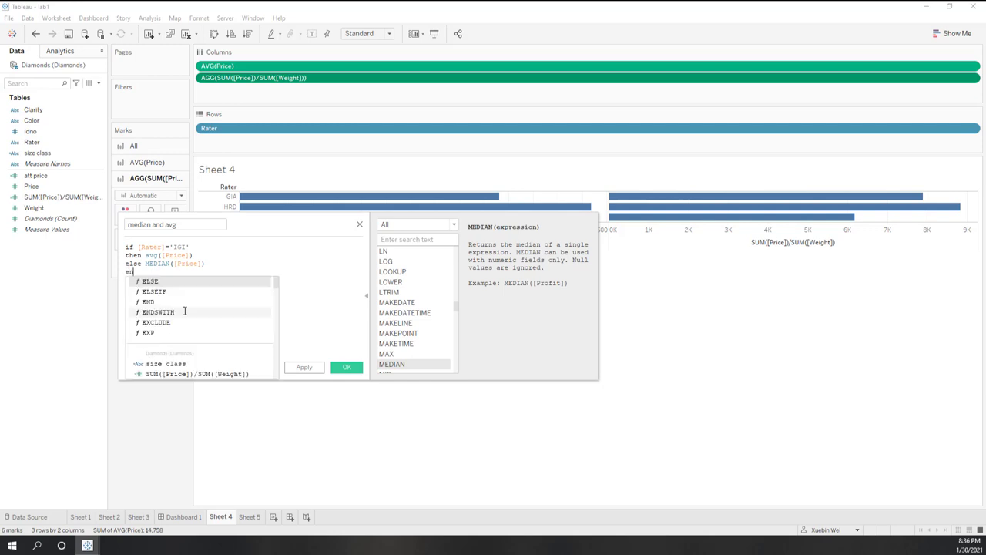
pyautogui.press('Return')
pyautogui.press('Return')
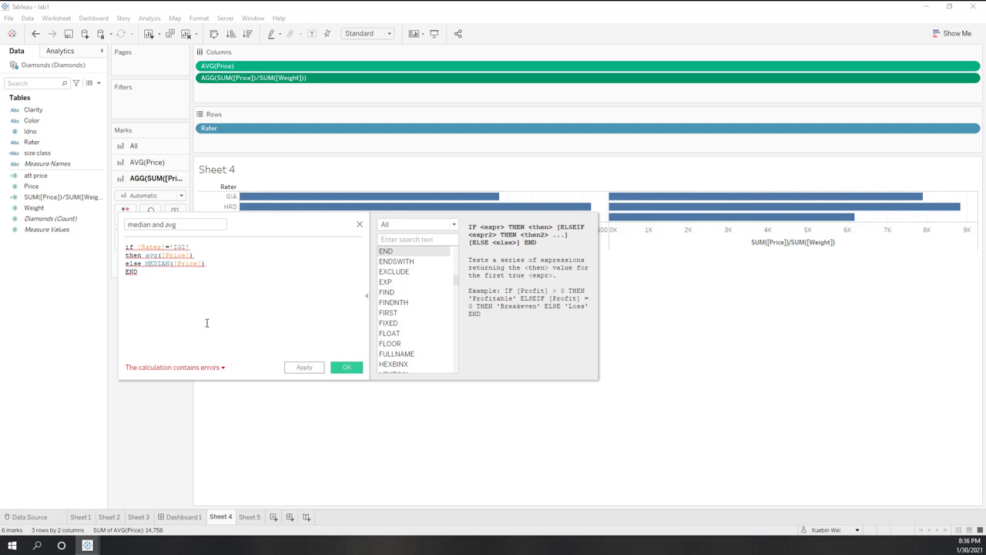
# - Read the calculation's error details and examine the [Rater] condition against the avg and MEDIAN expressions
pyautogui.click(222, 368)
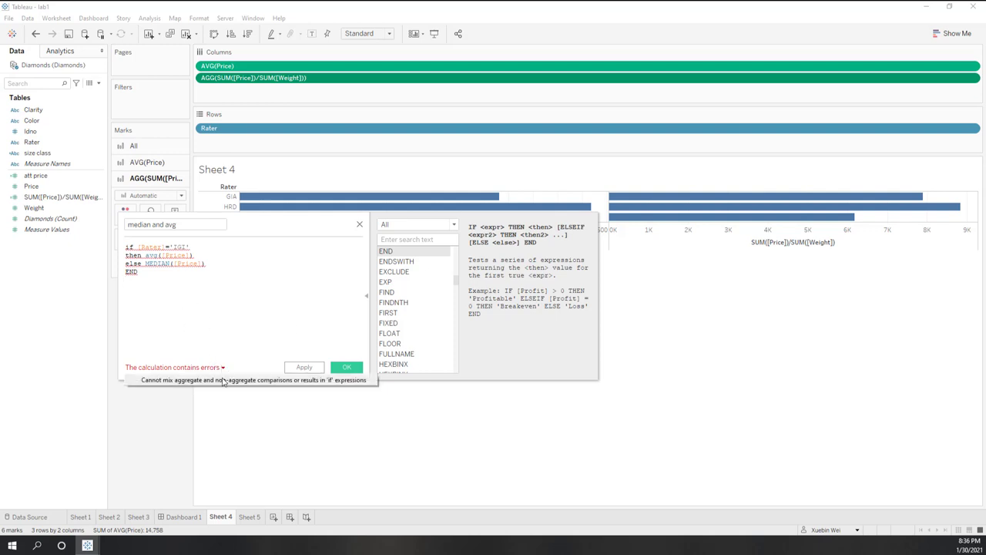
pyautogui.moveTo(212, 266); pyautogui.dragTo(139, 246)
pyautogui.click(197, 246)
pyautogui.click(138, 247)
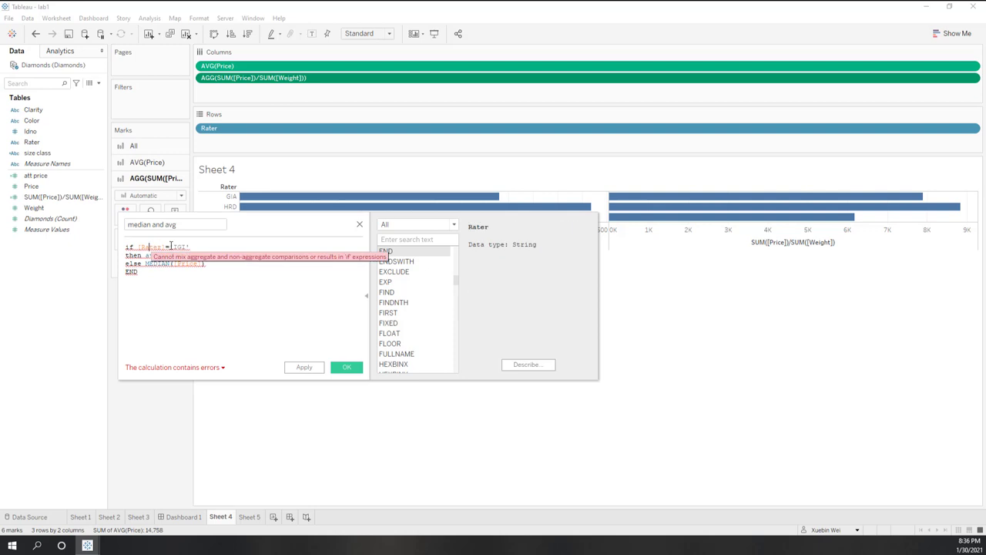
pyautogui.doubleClick(140, 248)
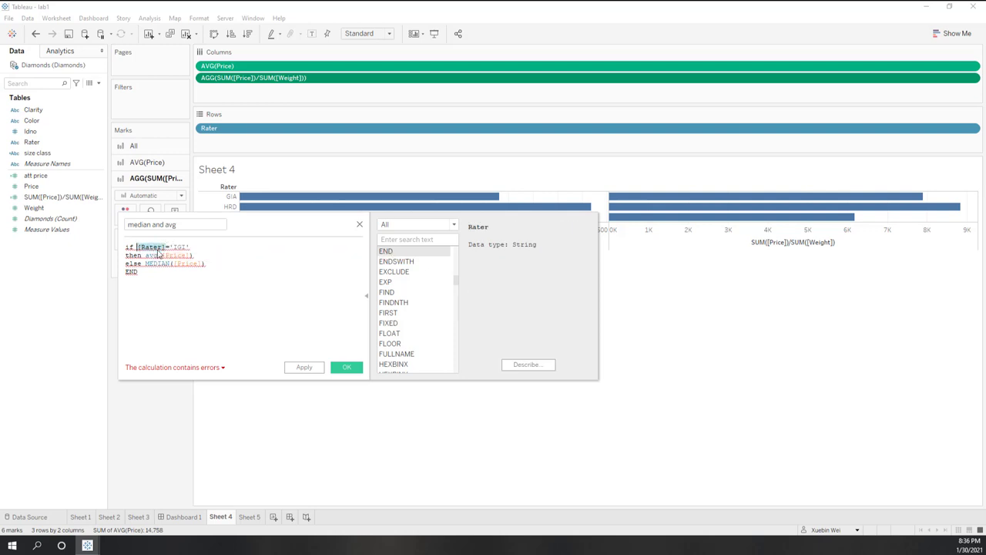
pyautogui.moveTo(166, 248); pyautogui.dragTo(136, 247)
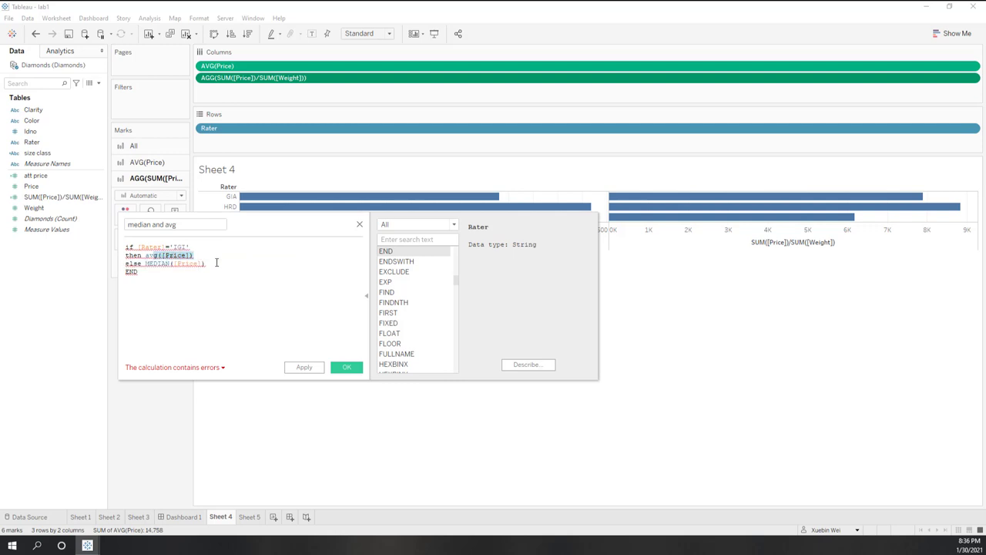
pyautogui.moveTo(217, 264); pyautogui.dragTo(144, 256)
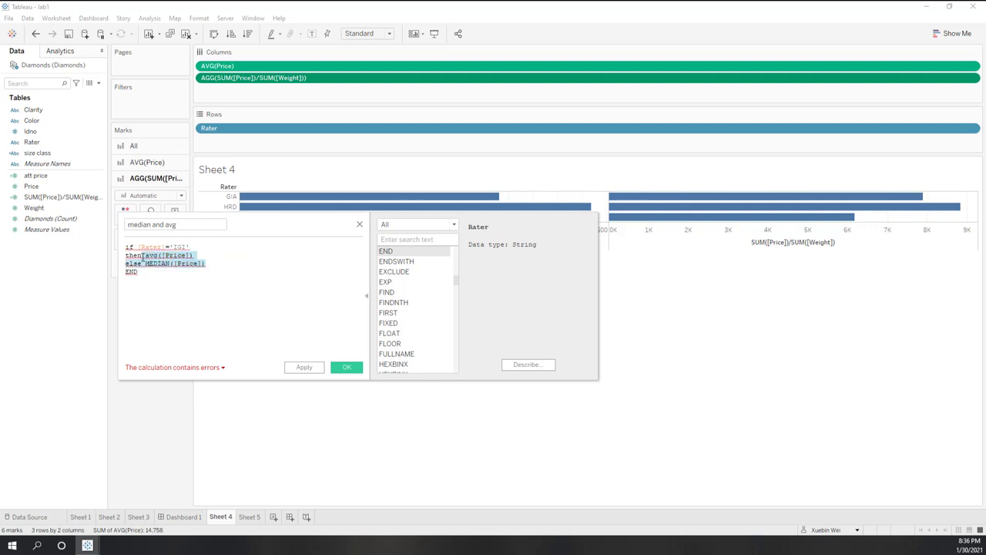
pyautogui.click(224, 306)
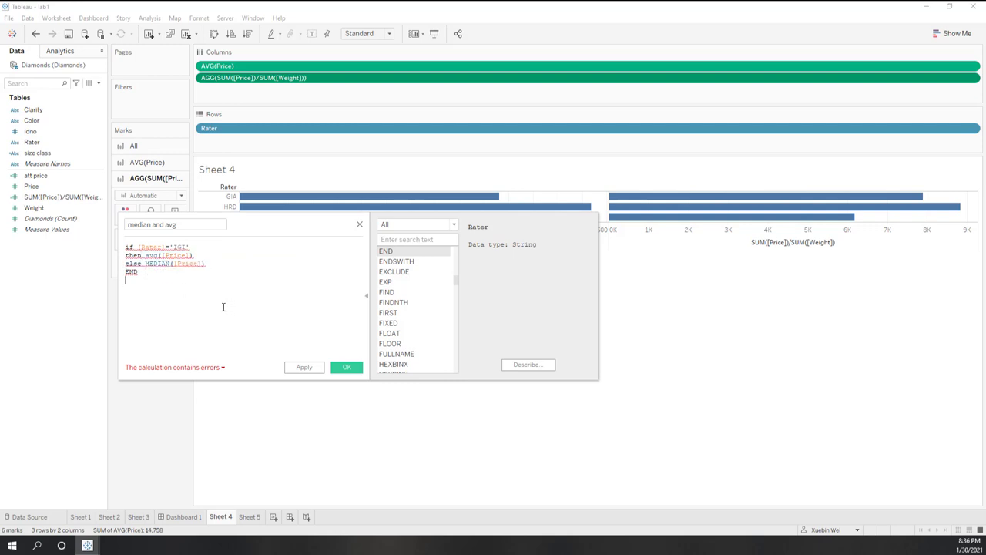
# - Wrap [Rater] in the attr function so the condition reads if attr([Rater])='IGI'
pyautogui.click(141, 246)
pyautogui.click(137, 246)
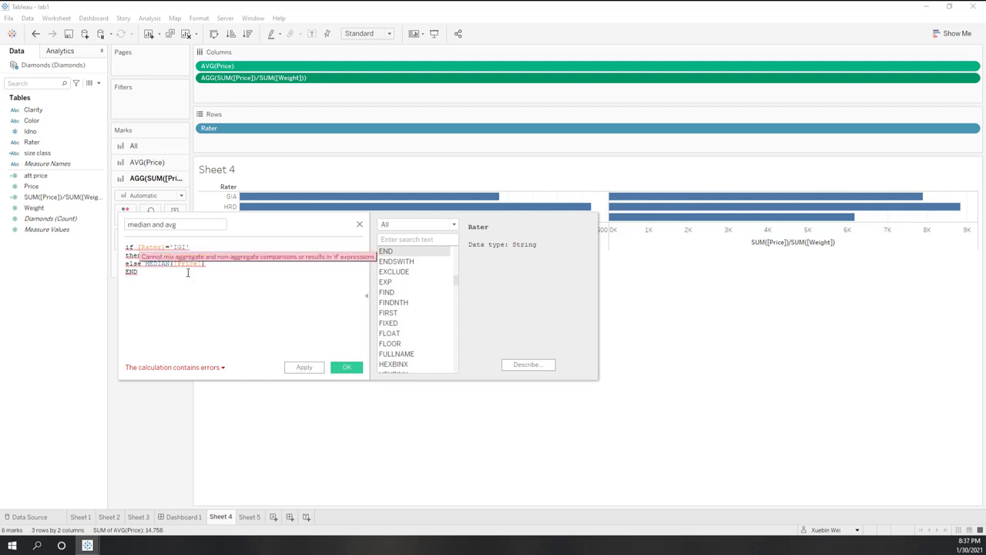
pyautogui.write('attr')
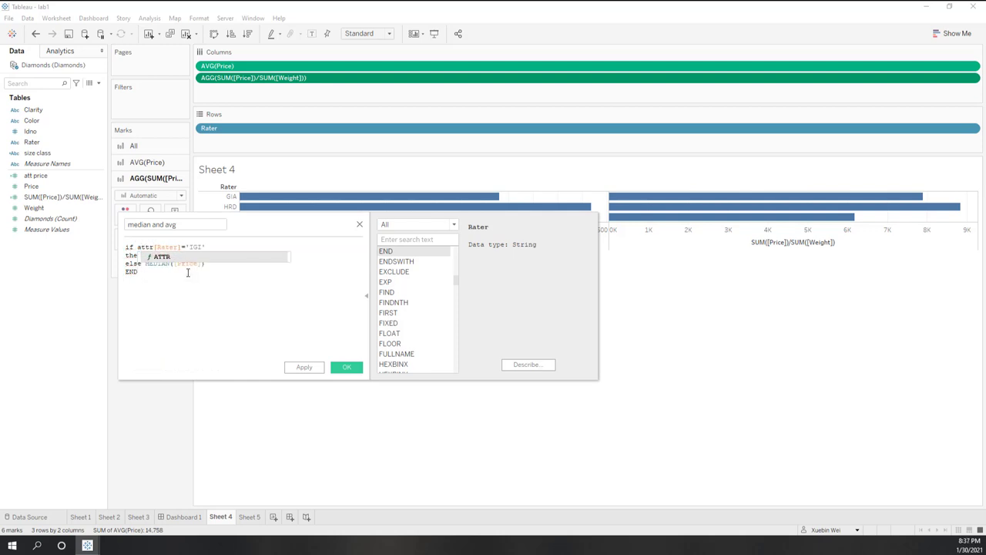
pyautogui.write('(')
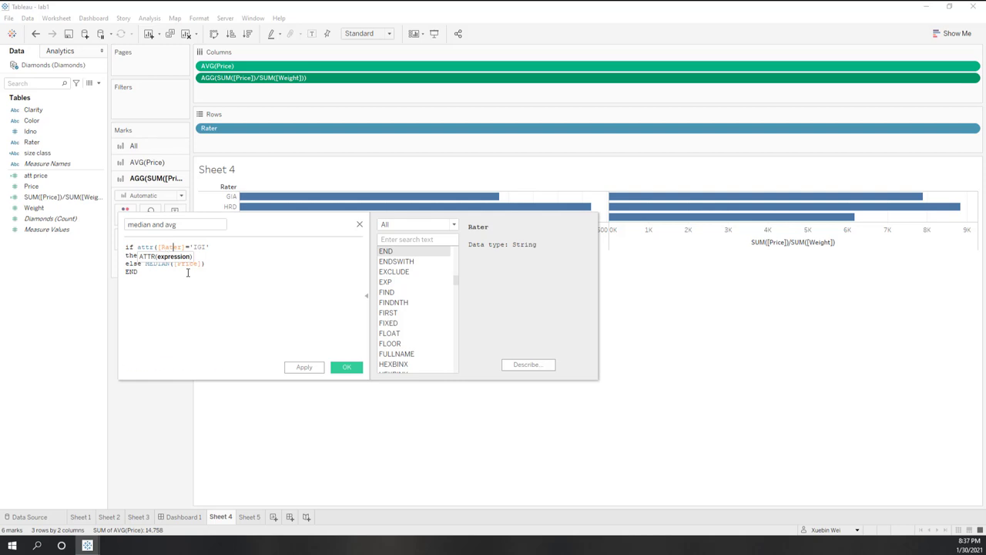
pyautogui.press('Right')
pyautogui.press('Right')
pyautogui.press('Right')
pyautogui.write(')')
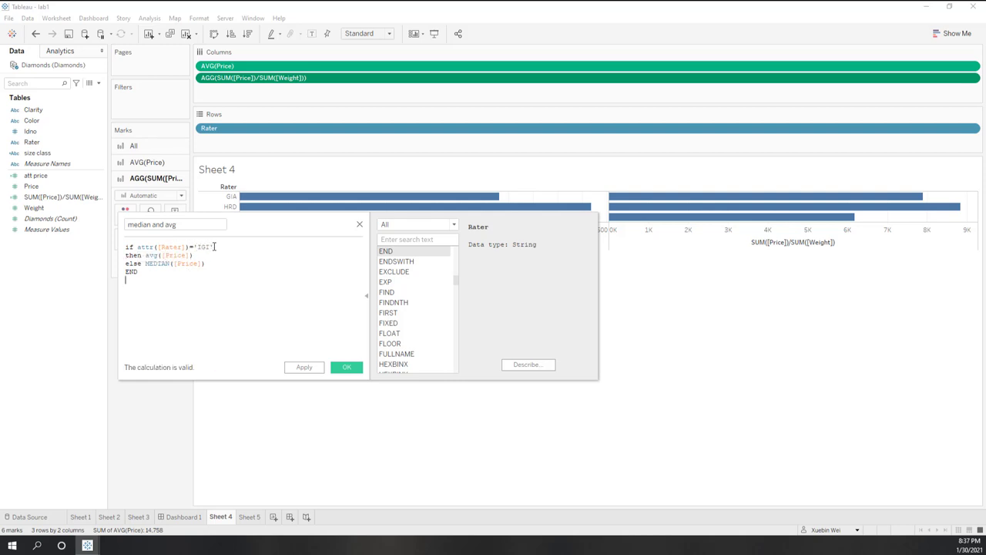
# - Review the then and else expressions of the formula and save the "median and avg" calculated field
pyautogui.moveTo(198, 255); pyautogui.dragTo(159, 255)
pyautogui.click(211, 247)
pyautogui.click(213, 267)
pyautogui.moveTo(206, 263); pyautogui.dragTo(143, 264)
pyautogui.click(347, 369)
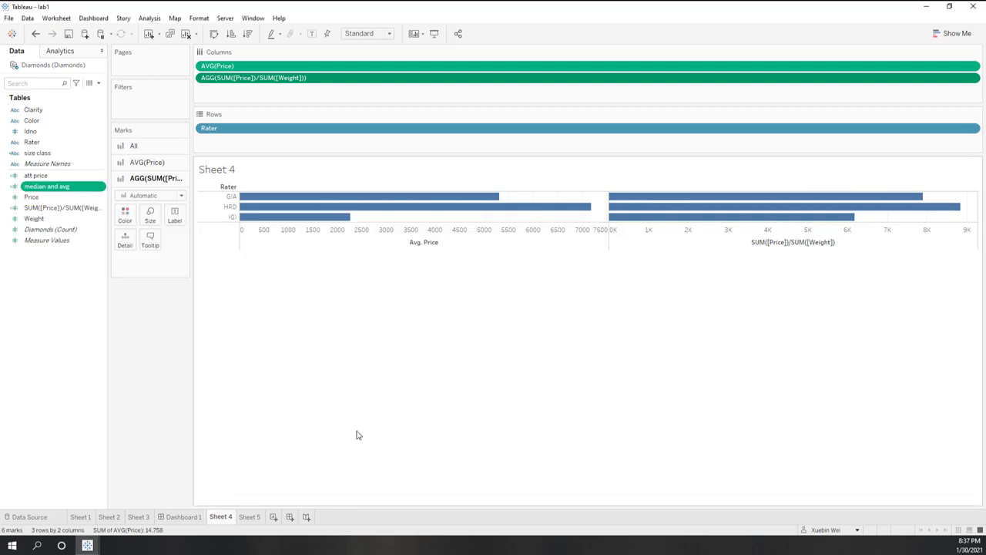
# - Replace the SUM([Price])/SUM([Weight]) measure on Columns with the "median and avg" calculated field and compare it with average price
pyautogui.moveTo(249, 77); pyautogui.dragTo(31, 360)
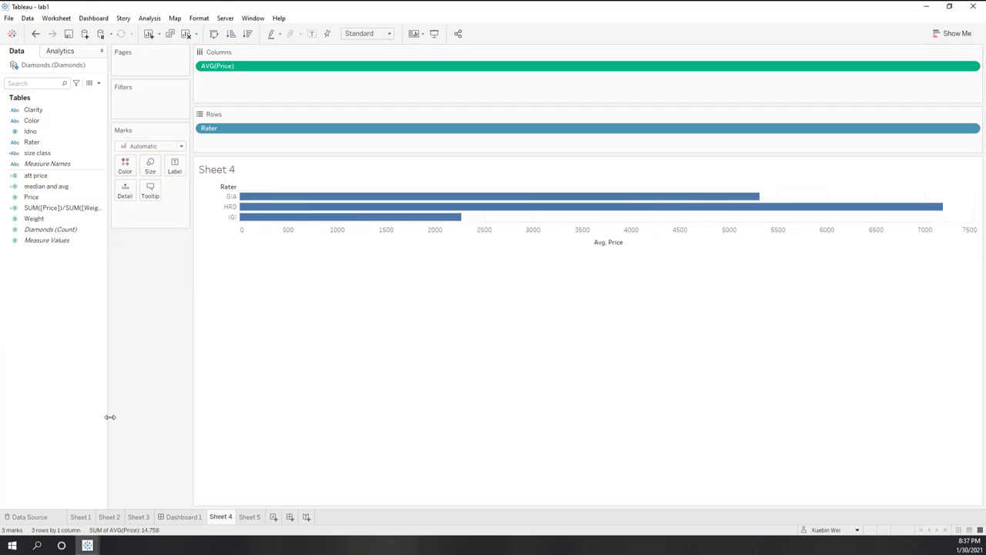
pyautogui.moveTo(42, 185); pyautogui.dragTo(205, 100)
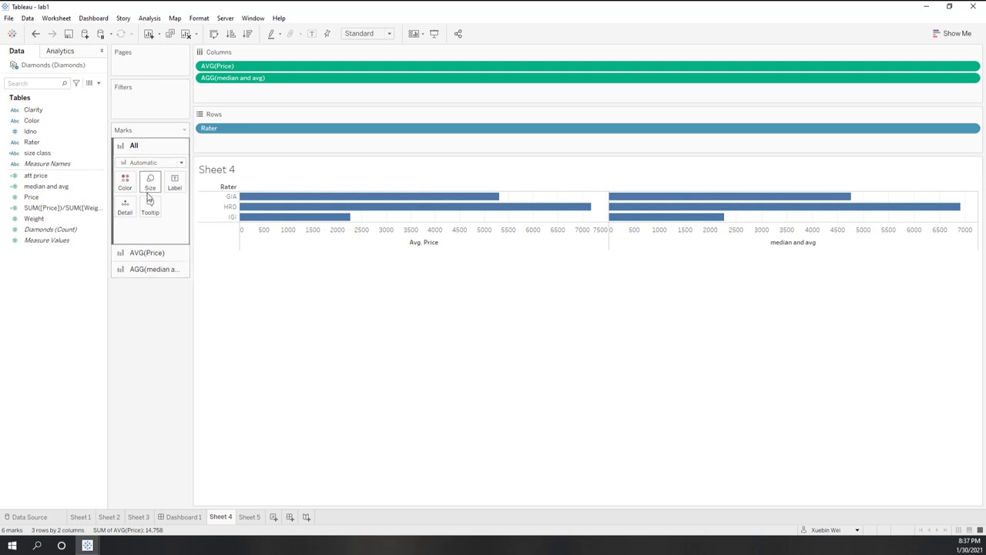
pyautogui.moveTo(306, 222)
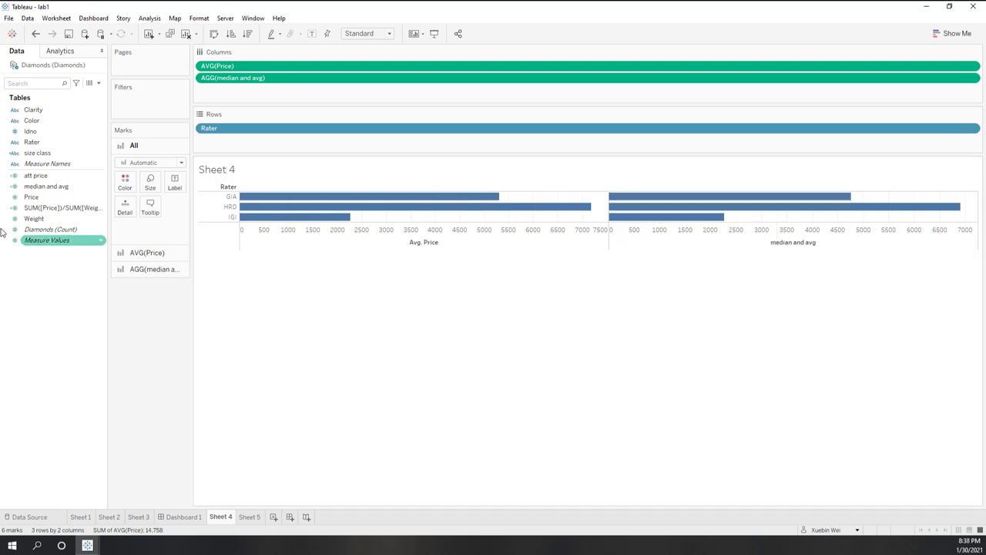
# - Reopen the "median and avg" calculated field, review its IF formula, and close it without changes
pyautogui.rightClick(47, 188)
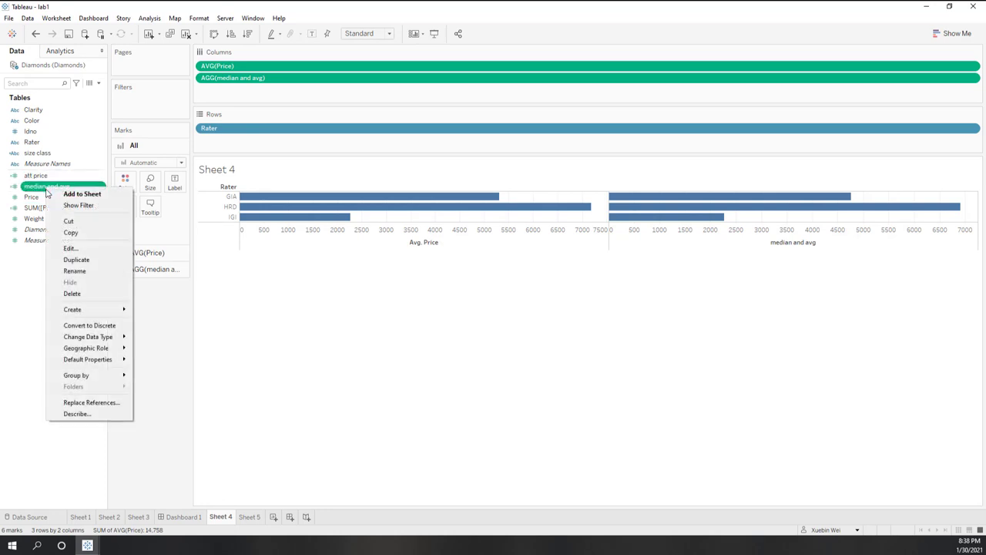
pyautogui.click(68, 249)
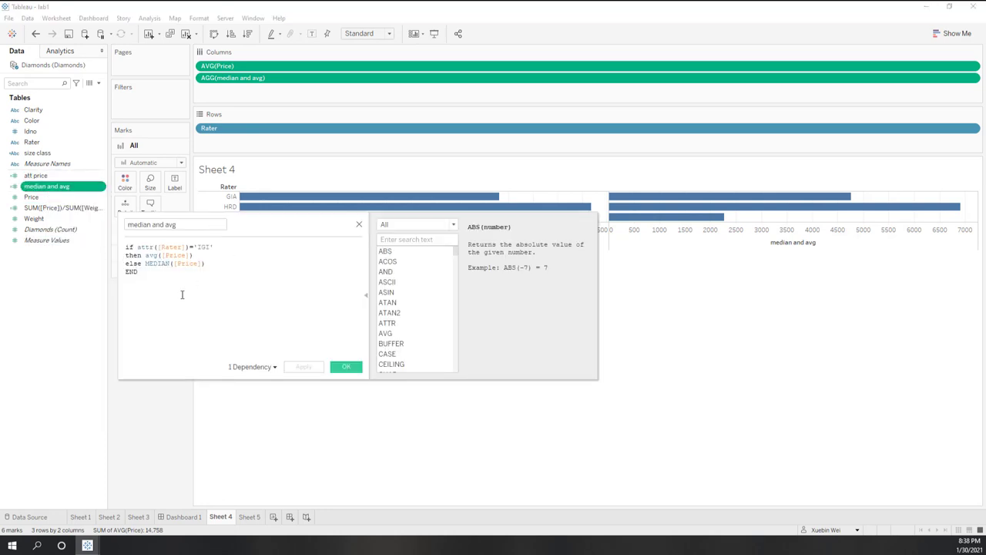
pyautogui.hotkey('ctrl', 'a')
pyautogui.click(205, 276)
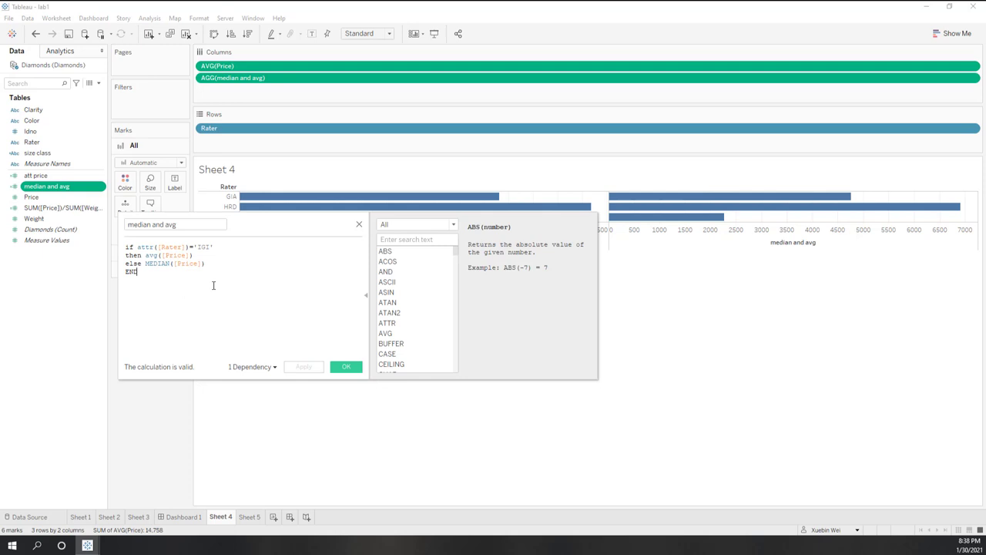
pyautogui.click(360, 225)
pyautogui.hotkey('alt', 'Tab')
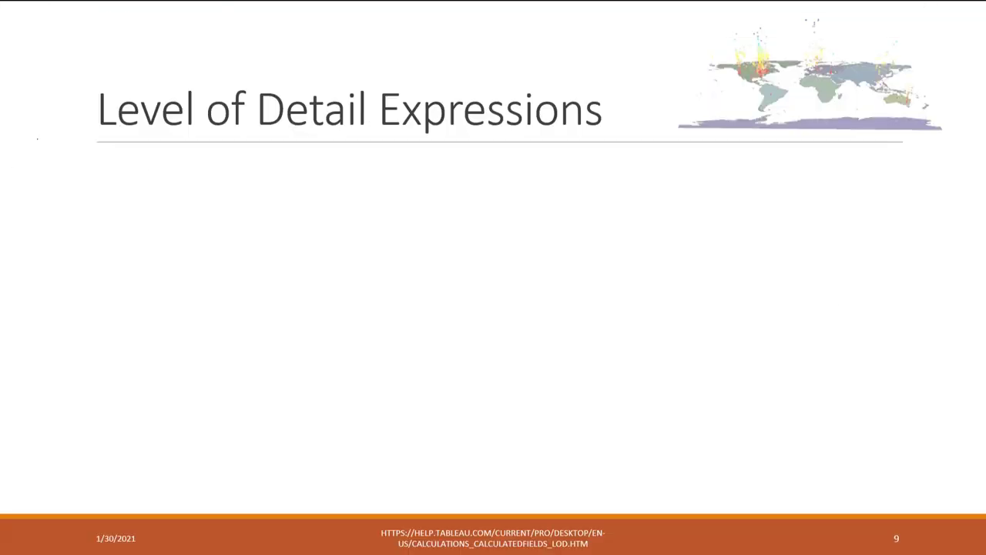
pyautogui.moveTo(37, 139)
pyautogui.mouseDown()
pyautogui.moveTo(385, 133)
pyautogui.moveTo(383, 77)
pyautogui.moveTo(100, 63)
pyautogui.moveTo(57, 134)
pyautogui.mouseUp()
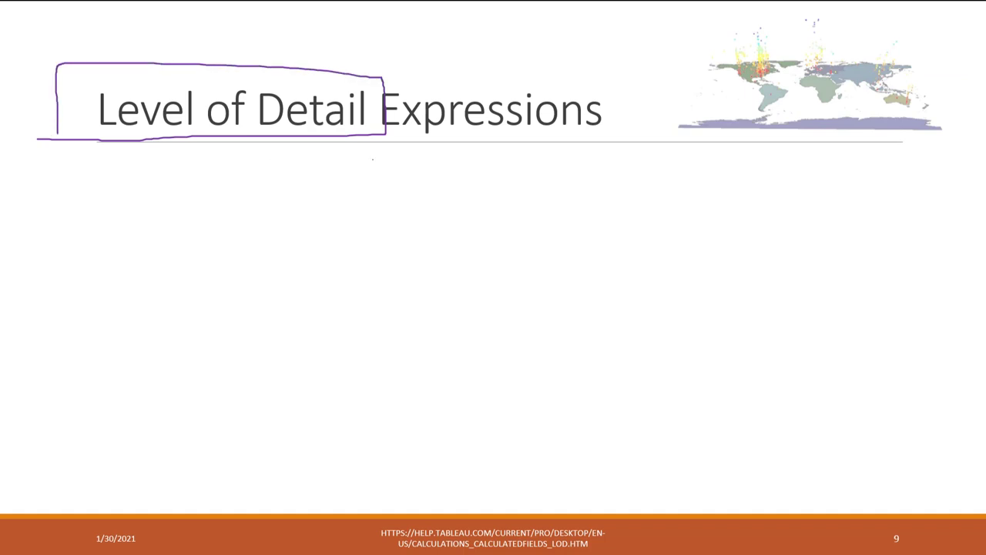
pyautogui.press('Right')
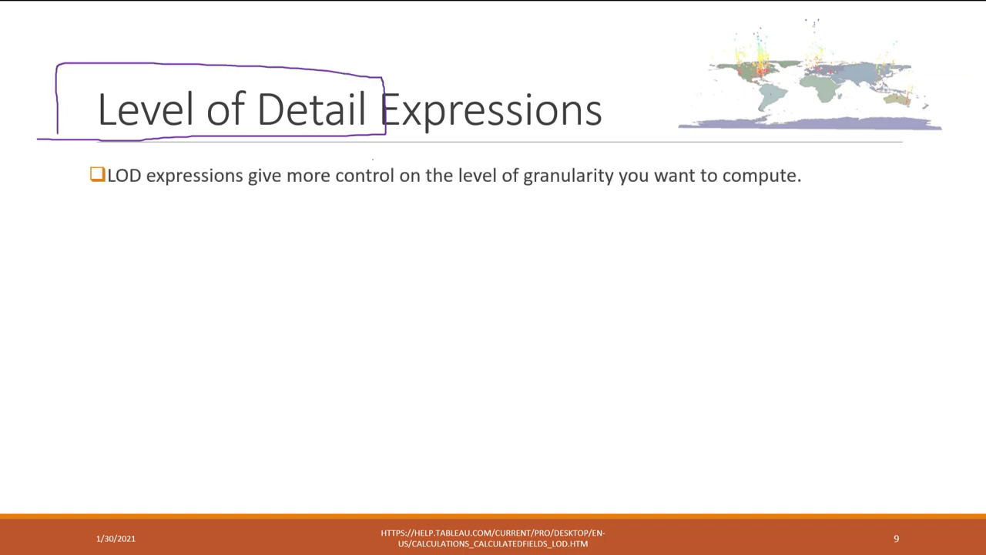
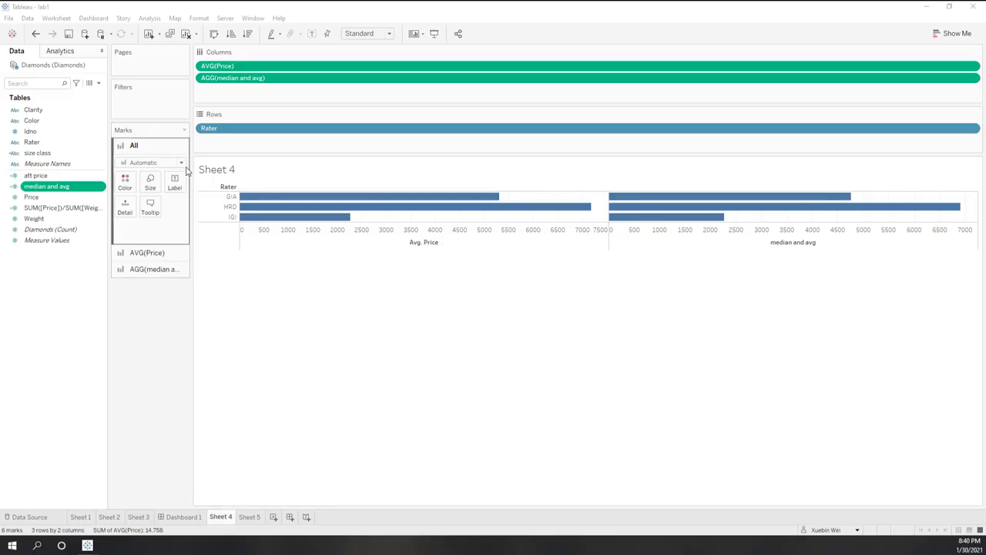
# - Remove the "median and avg" measure from Columns and inspect the average price of the GIA and IGI raters
pyautogui.moveTo(257, 78); pyautogui.dragTo(54, 297)
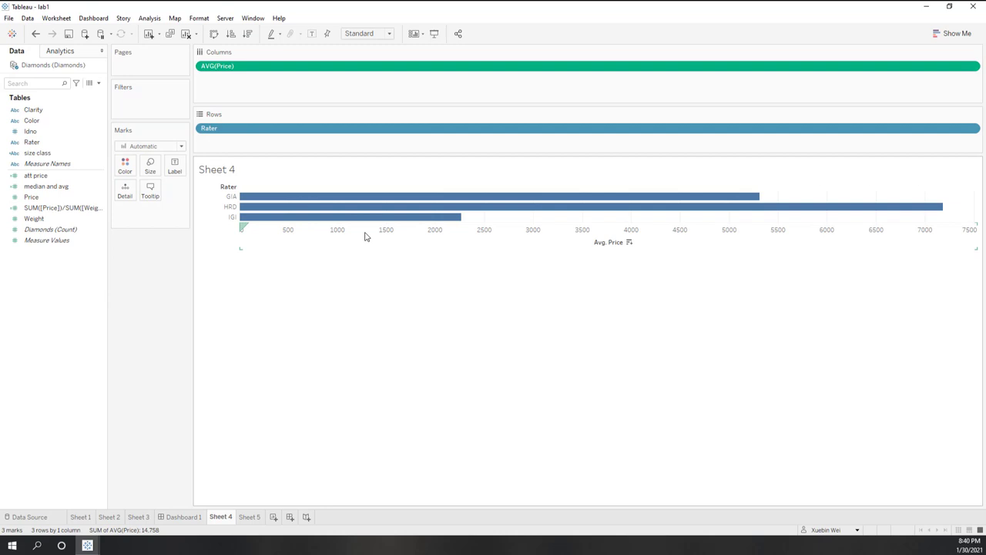
pyautogui.moveTo(285, 205)
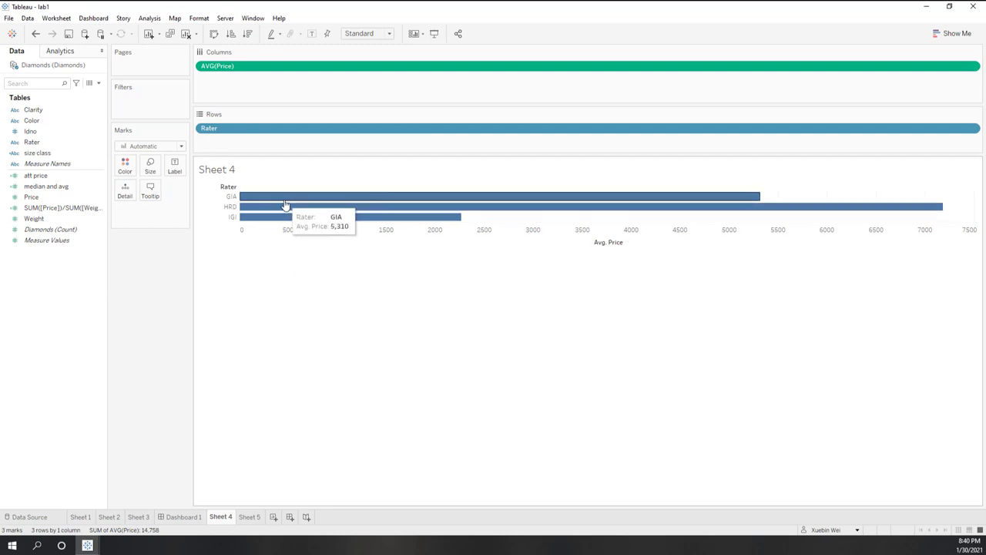
pyautogui.moveTo(285, 226)
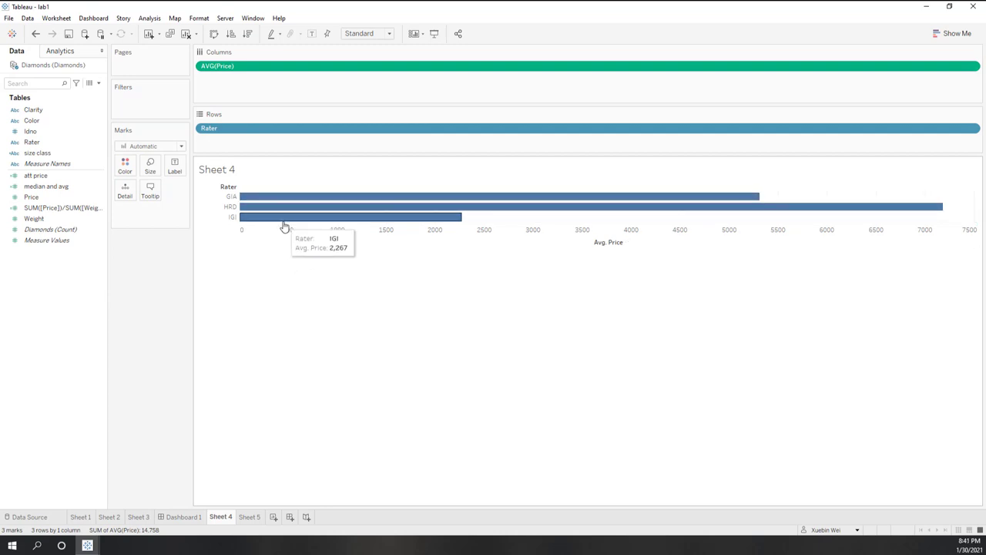
# - Add a new worksheet and build a horizontal bar chart of Price by Clarity
pyautogui.click(274, 518)
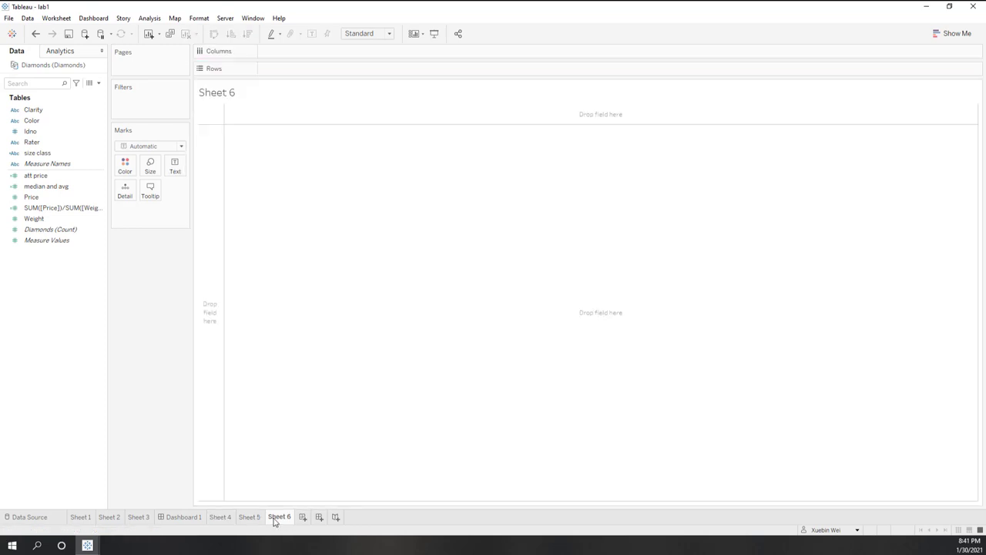
pyautogui.click(54, 198)
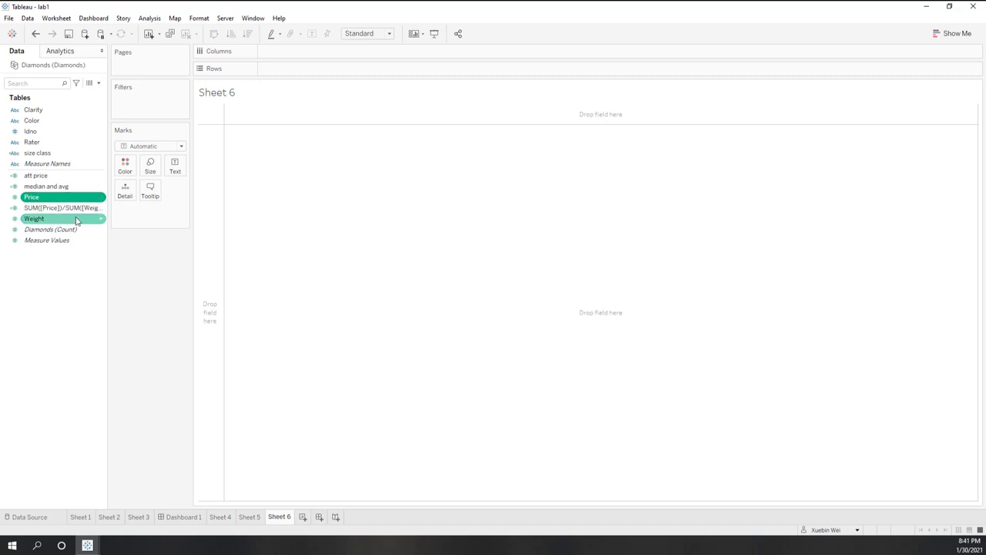
pyautogui.keyDown('ctrl'); pyautogui.click(43, 110); pyautogui.keyUp('ctrl')
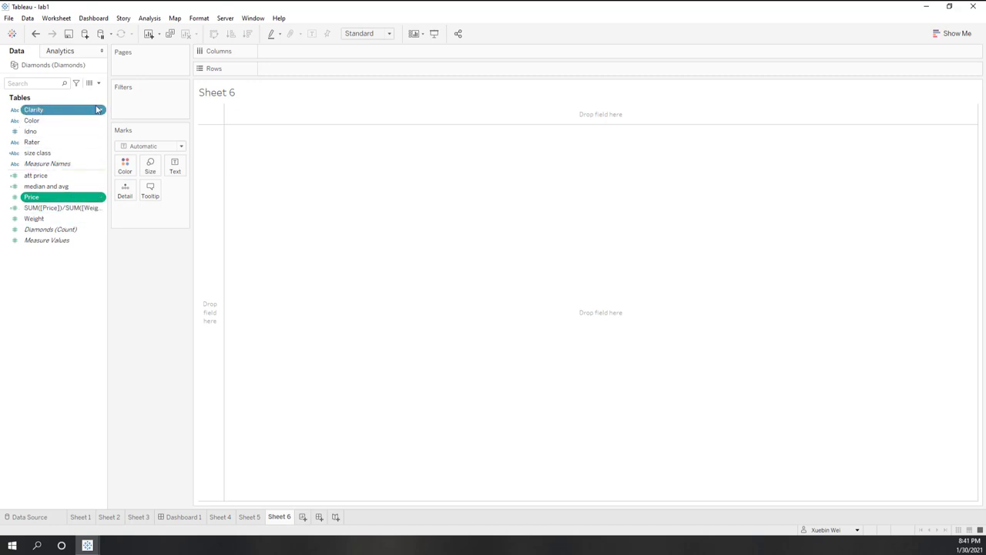
pyautogui.click(955, 33)
pyautogui.click(901, 110)
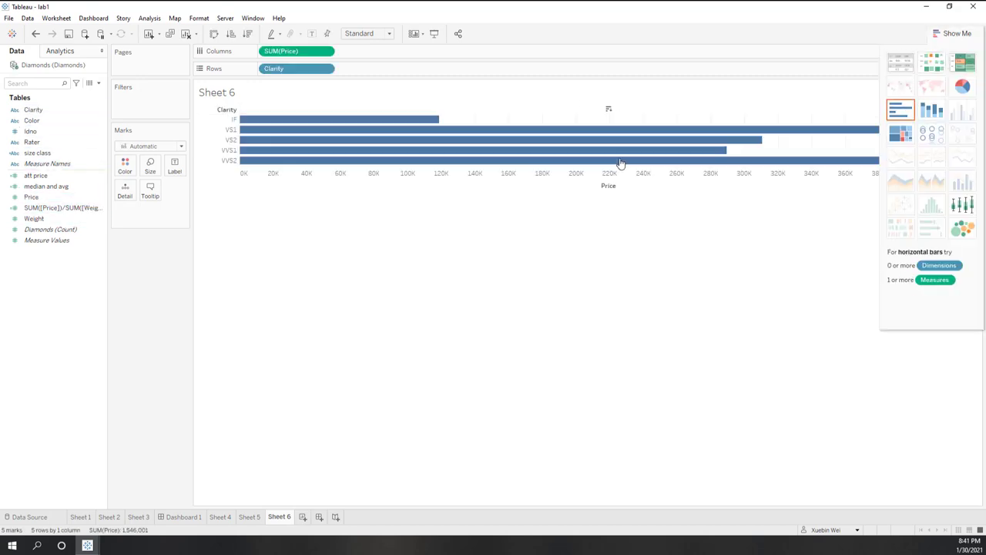
# - Change the aggregation of Price on Columns from sum to Average
pyautogui.click(326, 52)
pyautogui.moveTo(323, 157)
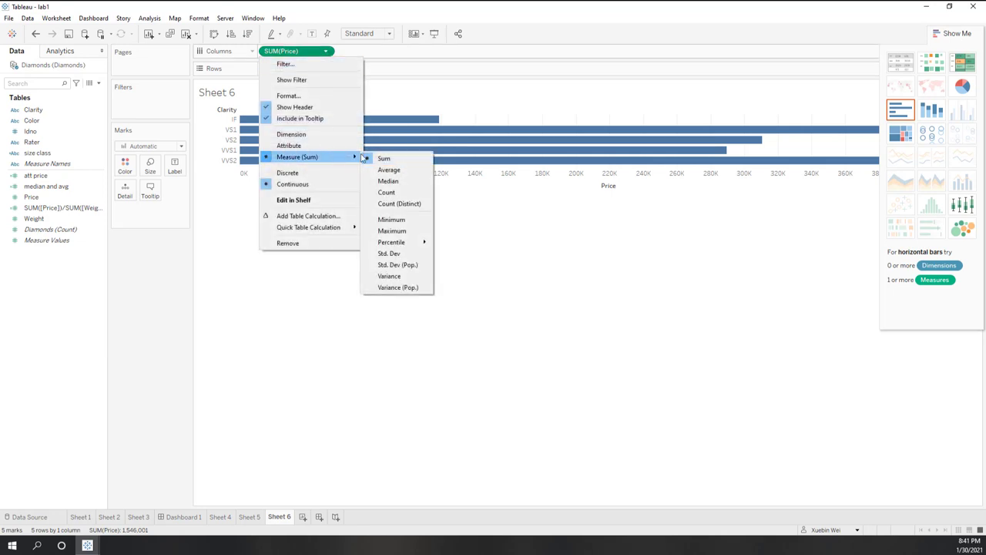
pyautogui.click(390, 168)
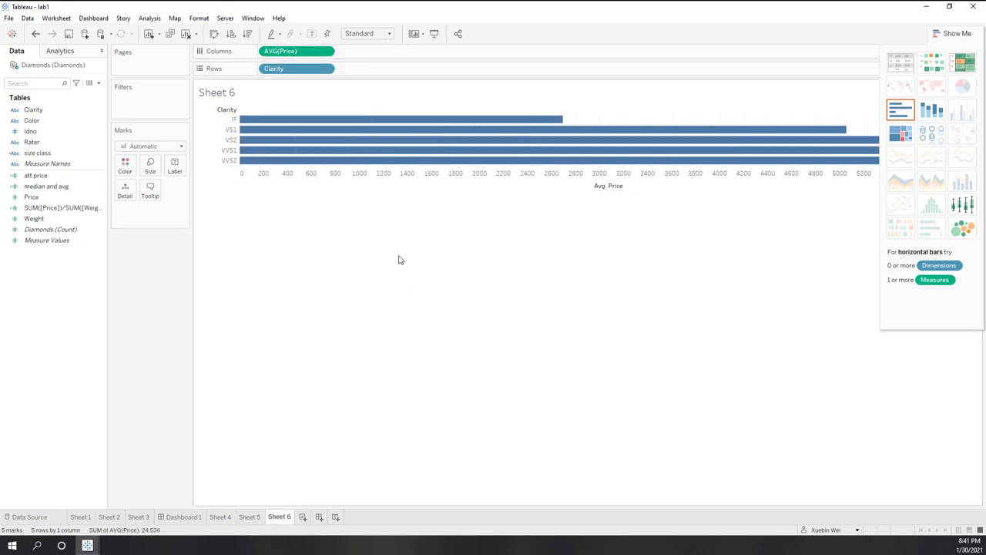
# - On Sheet 4, shrink the Columns and Rows shelves to single-line height and hide the chart suggestions, then return to Sheet 6
pyautogui.click(218, 517)
pyautogui.moveTo(269, 105); pyautogui.dragTo(269, 59)
pyautogui.moveTo(276, 111); pyautogui.dragTo(276, 78)
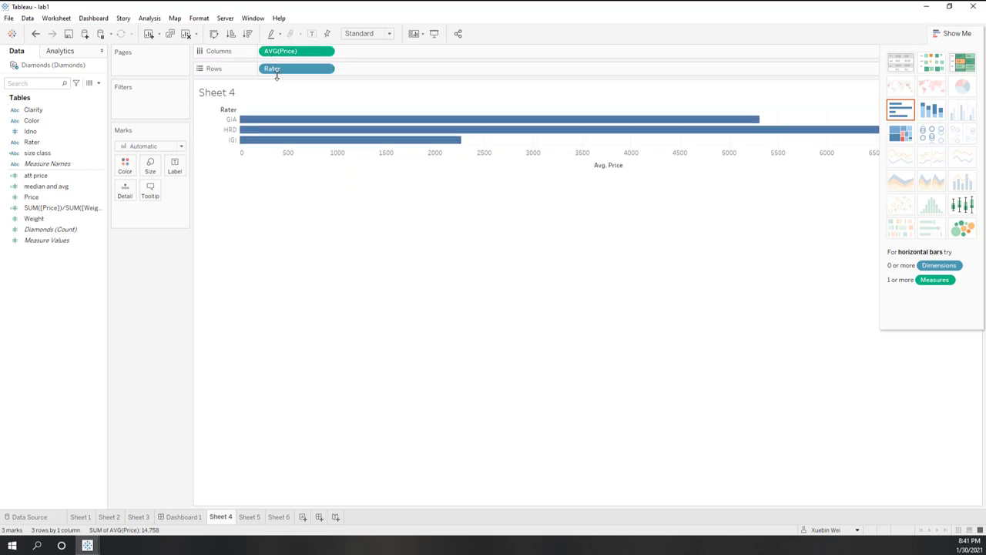
pyautogui.click(954, 34)
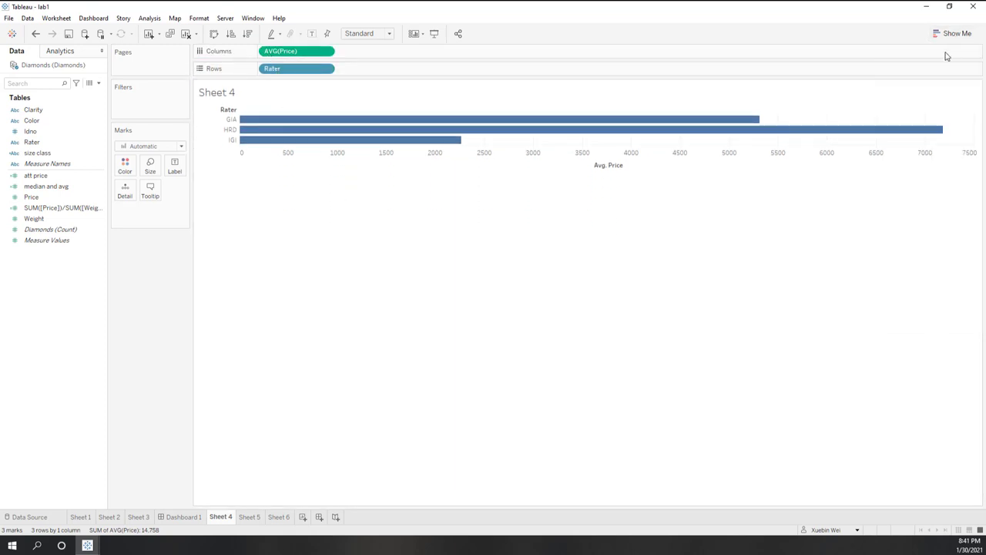
pyautogui.click(276, 518)
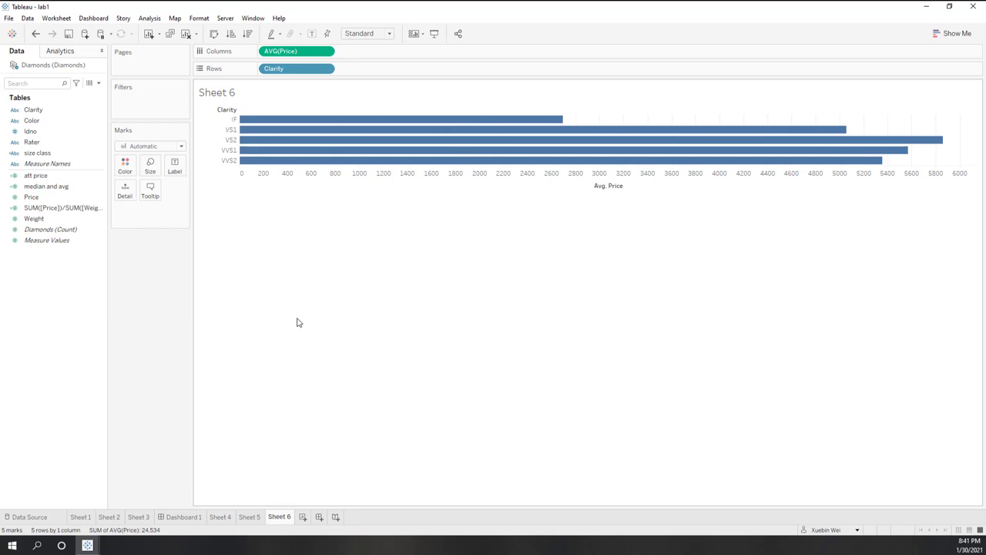
# - Create a new calculated field named "fixed"
pyautogui.rightClick(63, 288)
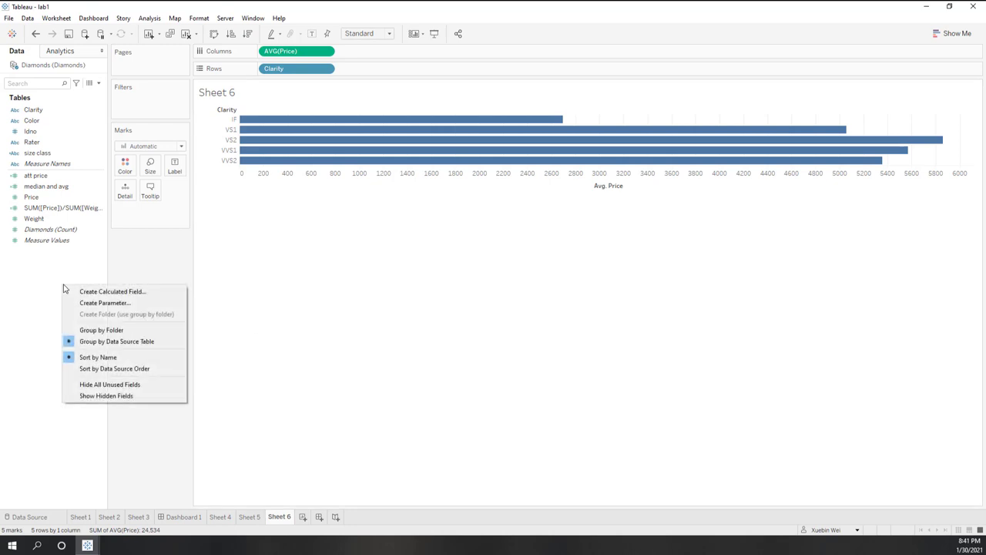
pyautogui.click(81, 291)
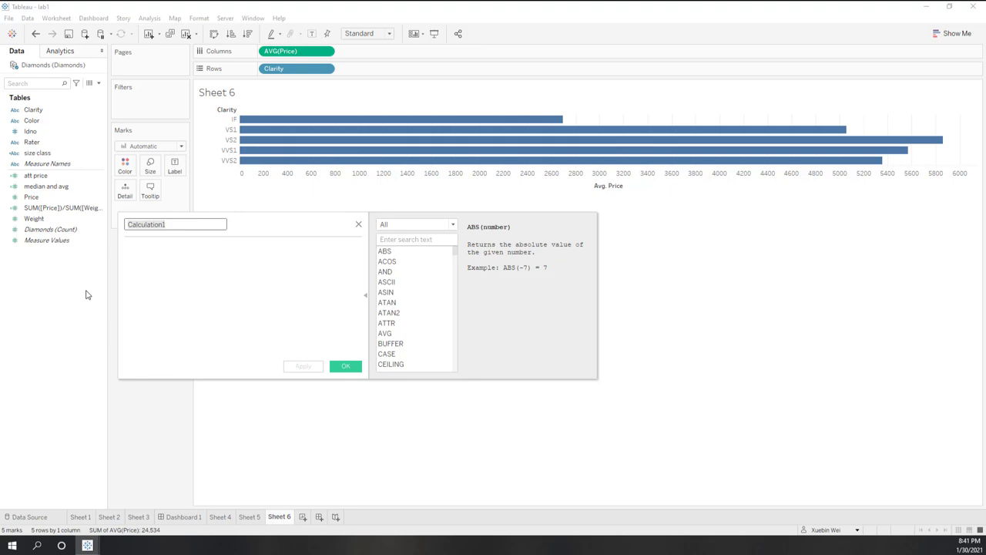
pyautogui.write('t')
pyautogui.click(178, 276)
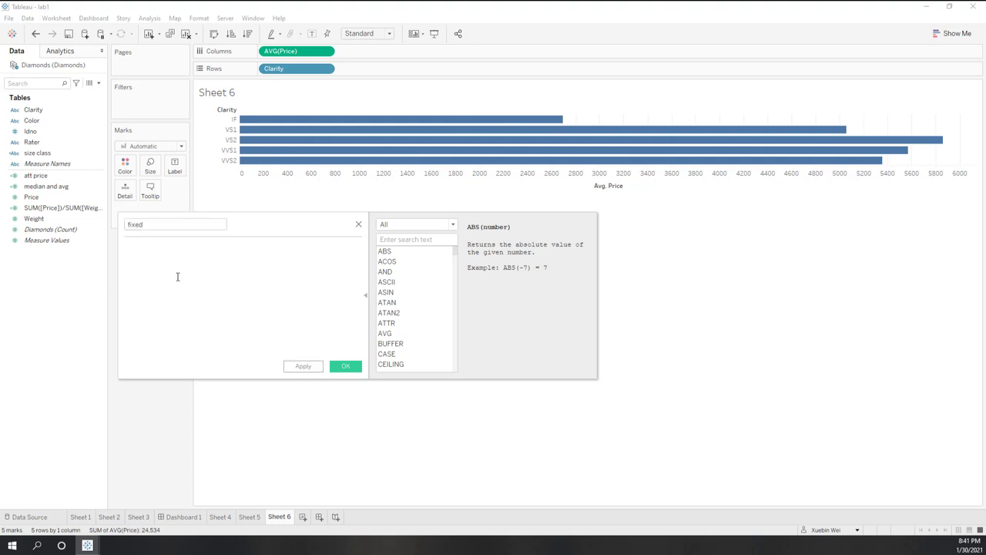
# - Enter the level of detail formula {fixed[Rater]:AVG([Price])} and save the calculated field
pyautogui.write('{fixed')
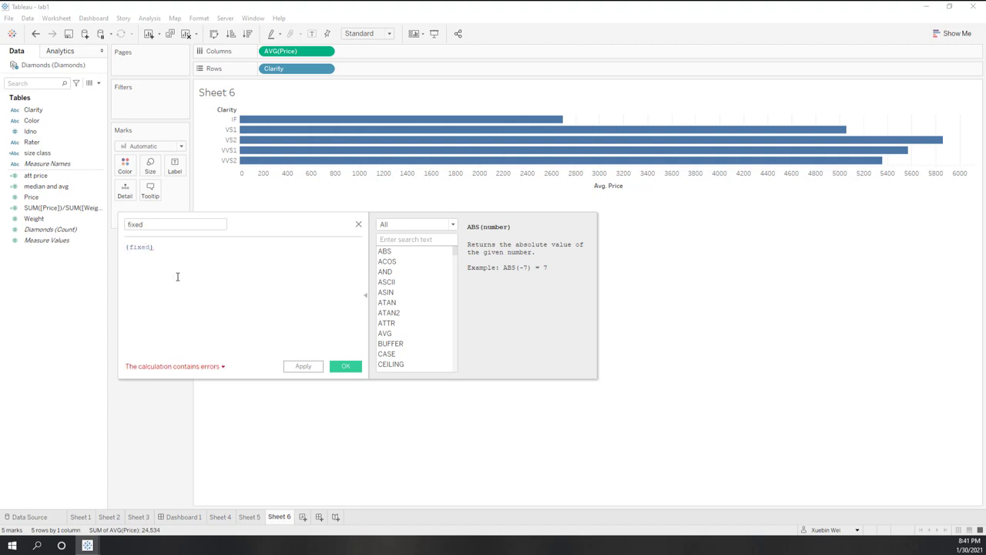
pyautogui.write(' [')
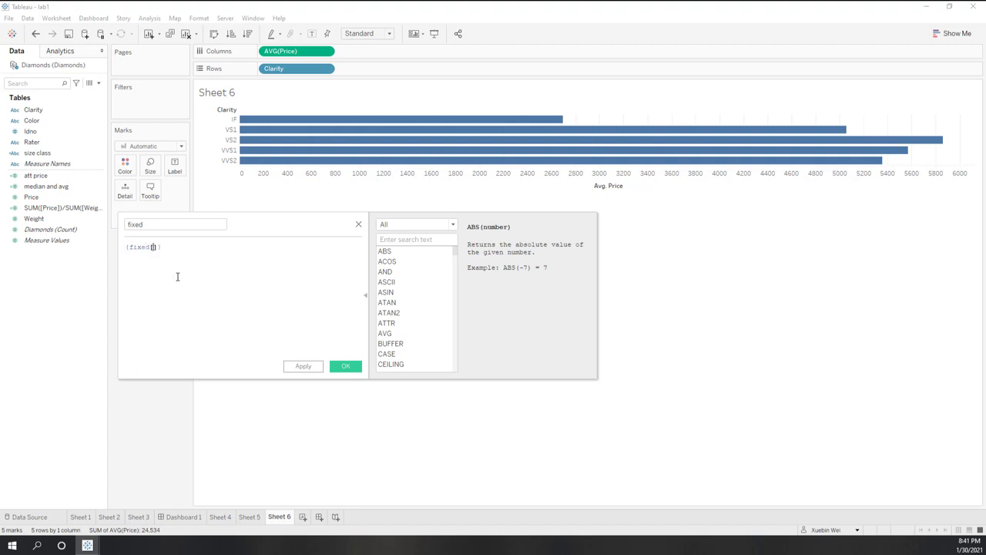
pyautogui.write('Rater]')
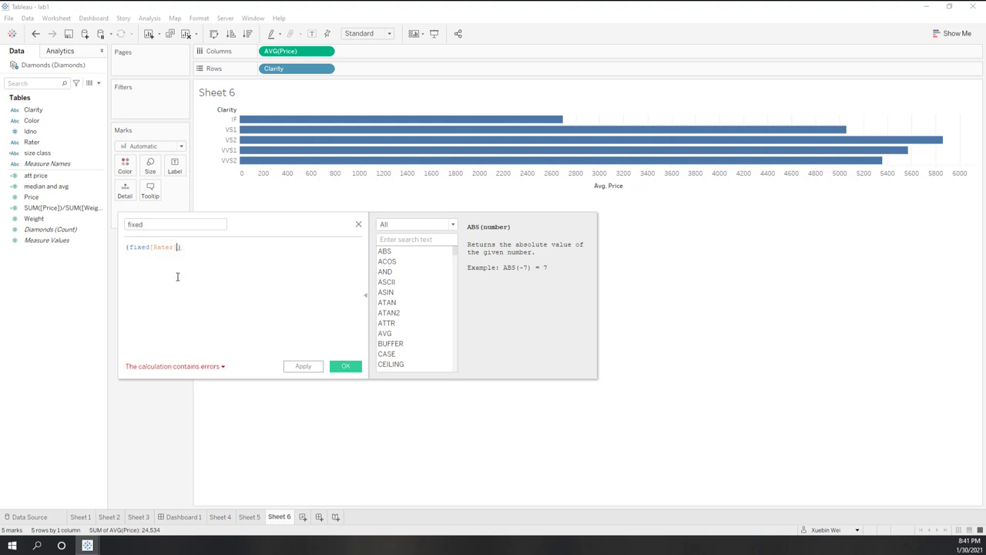
pyautogui.write(':')
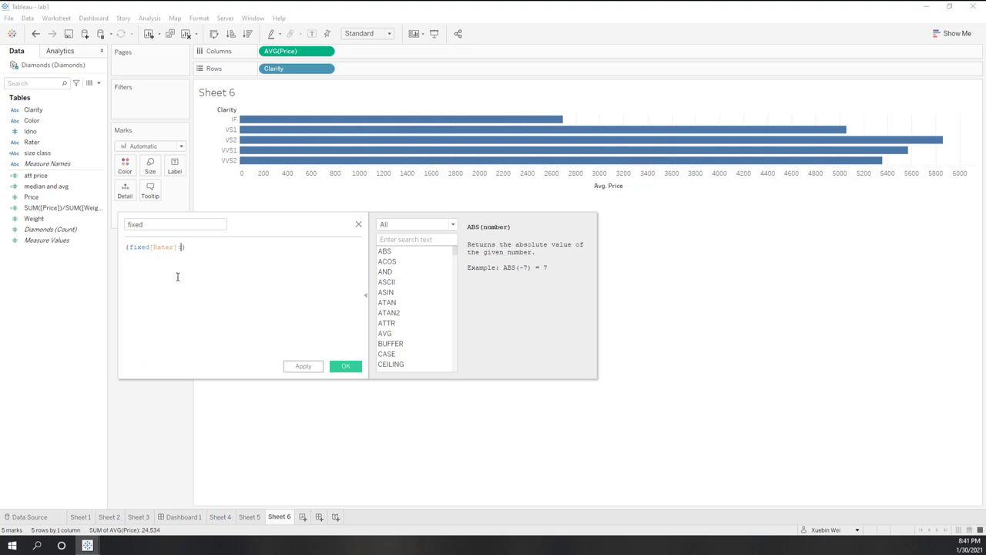
pyautogui.write('av')
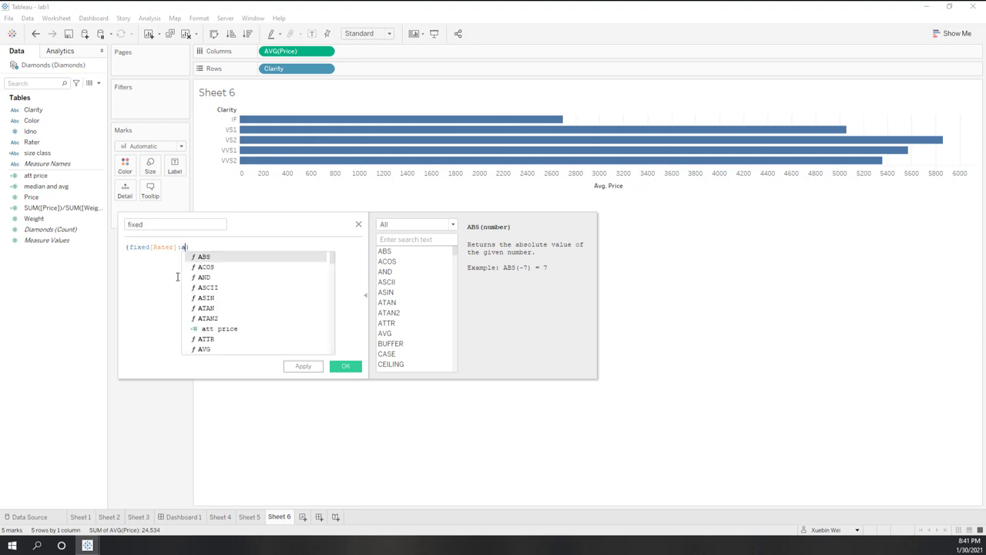
pyautogui.press('Return')
pyautogui.write('pric)')
pyautogui.press('Return')
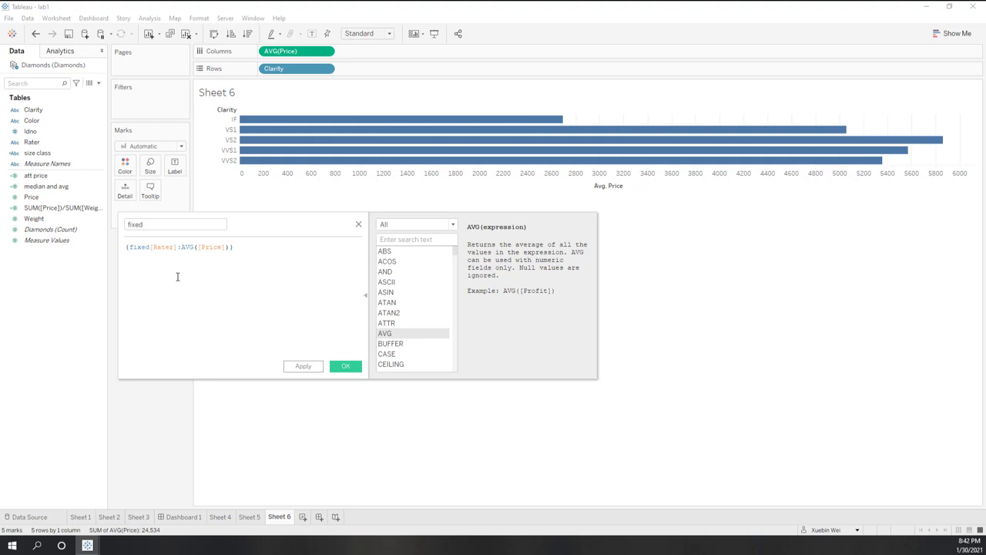
pyautogui.click(347, 367)
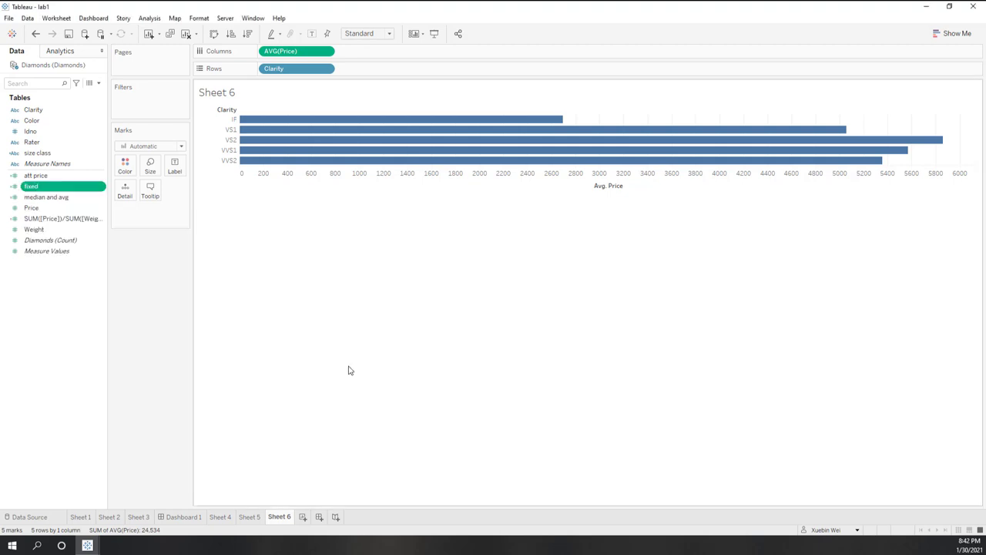
# - Copy the "fixed" calculated field and paste a duplicate into the data source's field list
pyautogui.rightClick(42, 189)
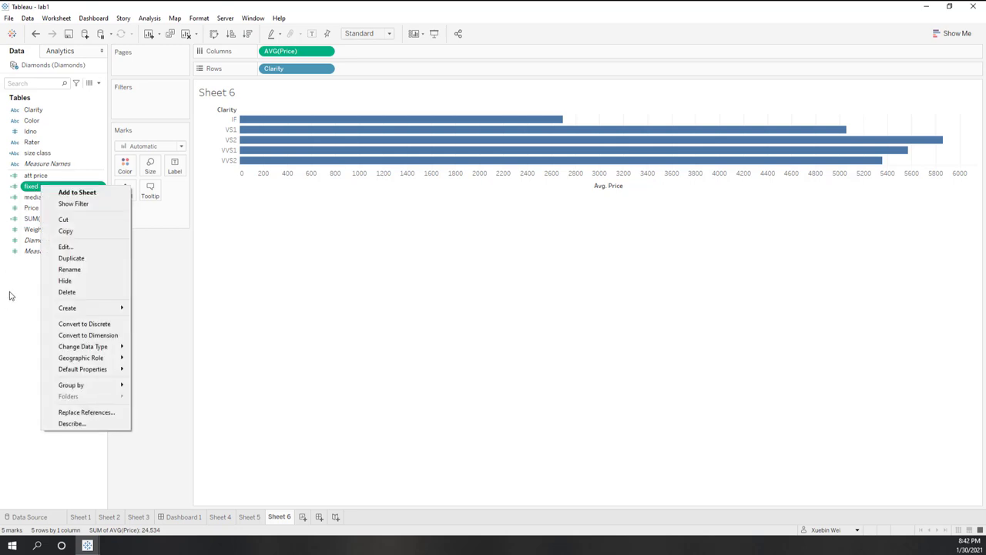
pyautogui.click(65, 230)
pyautogui.rightClick(53, 289)
pyautogui.click(68, 294)
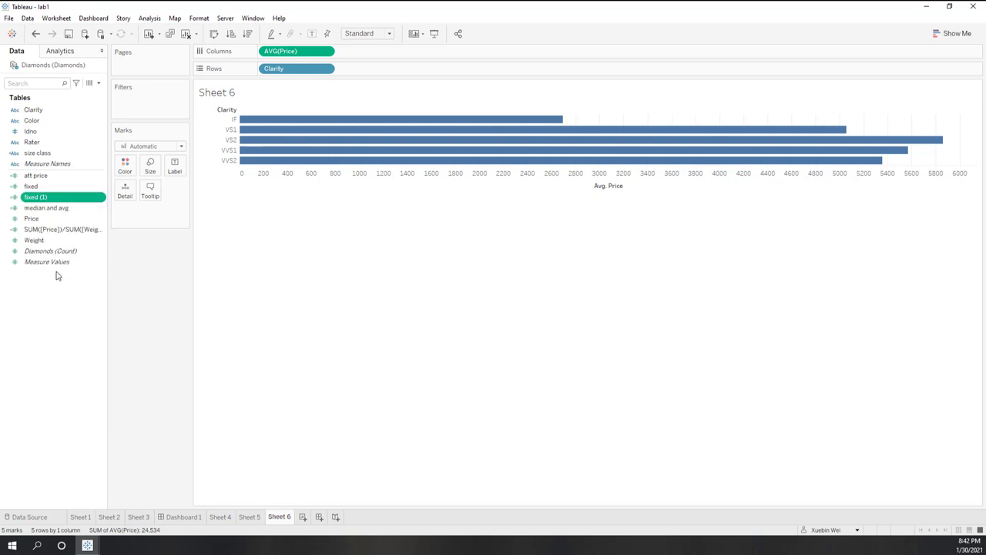
# - Edit the duplicated "fixed" field: rename it "include", change its formula to {INCLUDE [Rater]:AVG([Price])} and save it
pyautogui.rightClick(42, 199)
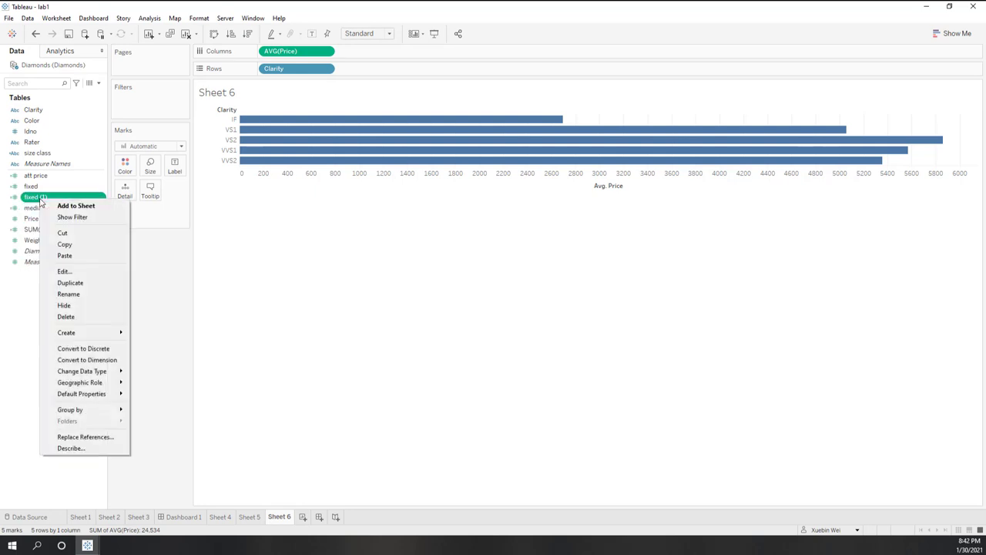
pyautogui.click(64, 271)
pyautogui.click(177, 224)
pyautogui.hotkey('ctrl', 'a')
pyautogui.write('in')
pyautogui.doubleClick(139, 247)
pyautogui.write('in')
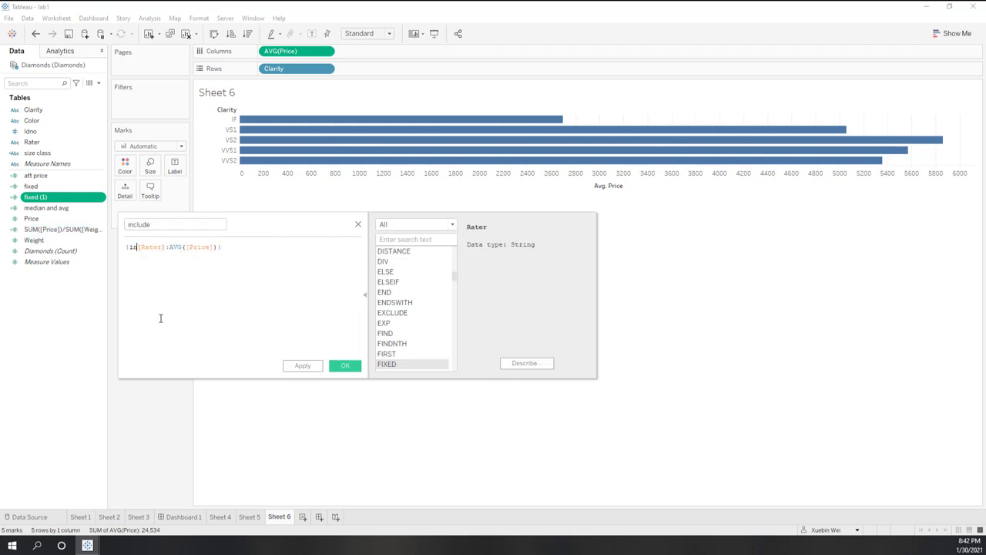
pyautogui.press('Return')
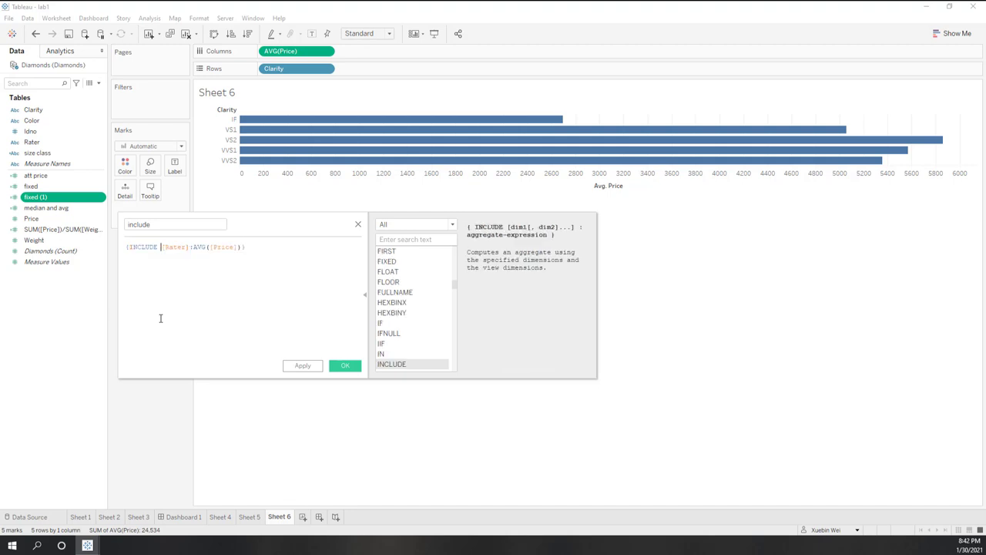
pyautogui.click(345, 366)
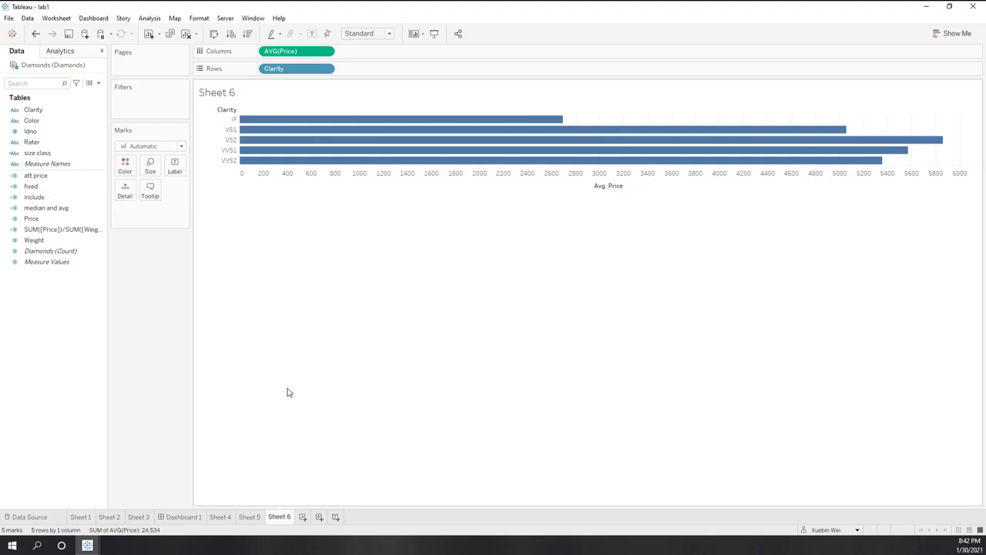
# - Copy the "include" calculated field and paste a duplicate into the data source's field list
pyautogui.rightClick(35, 198)
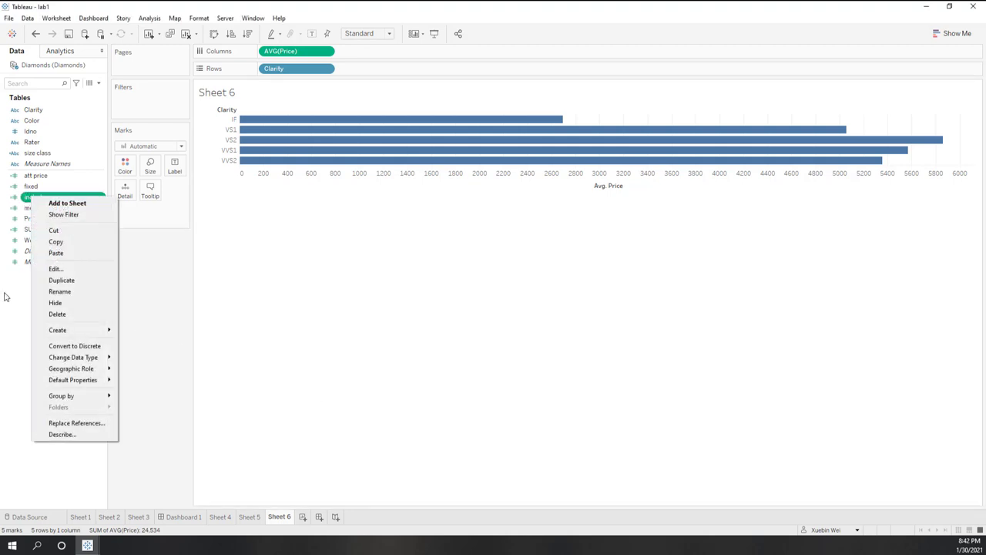
pyautogui.click(49, 241)
pyautogui.rightClick(48, 311)
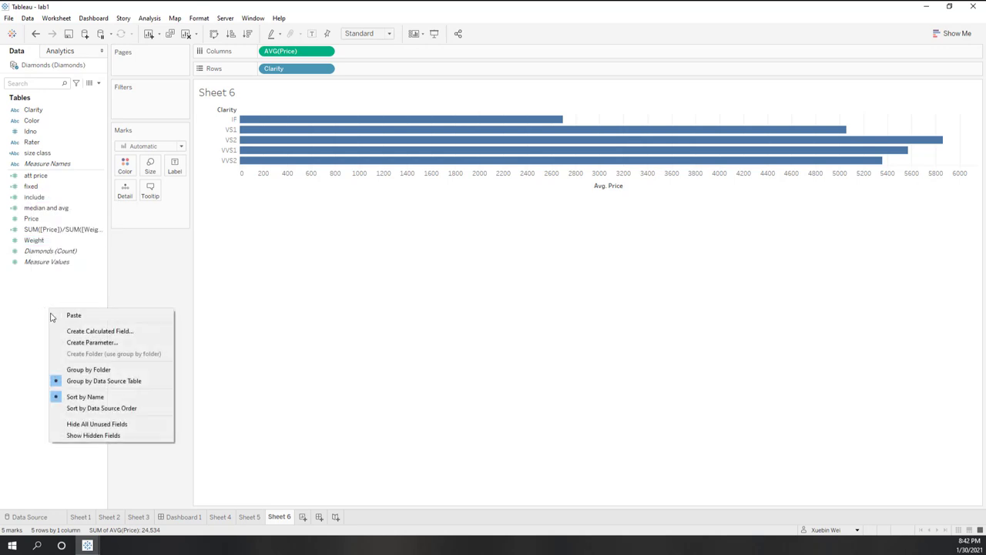
pyautogui.click(57, 315)
# - Edit the duplicated "include" field: rename it "exclude", change its formula to {EXCLUDE [Rater]:AVG([Price])} and save it
pyautogui.rightClick(40, 208)
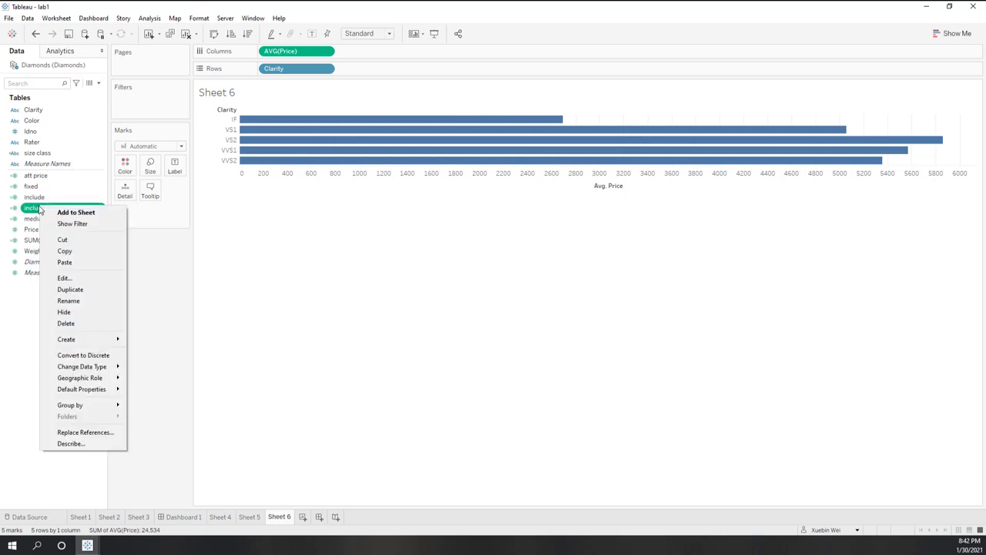
pyautogui.click(60, 278)
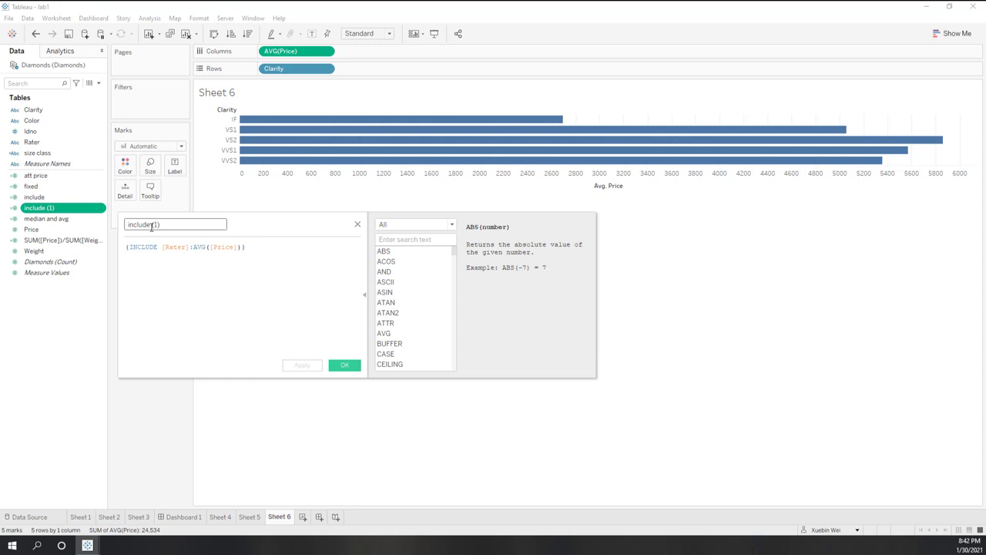
pyautogui.moveTo(177, 224); pyautogui.dragTo(2, 224)
pyautogui.write('exclude')
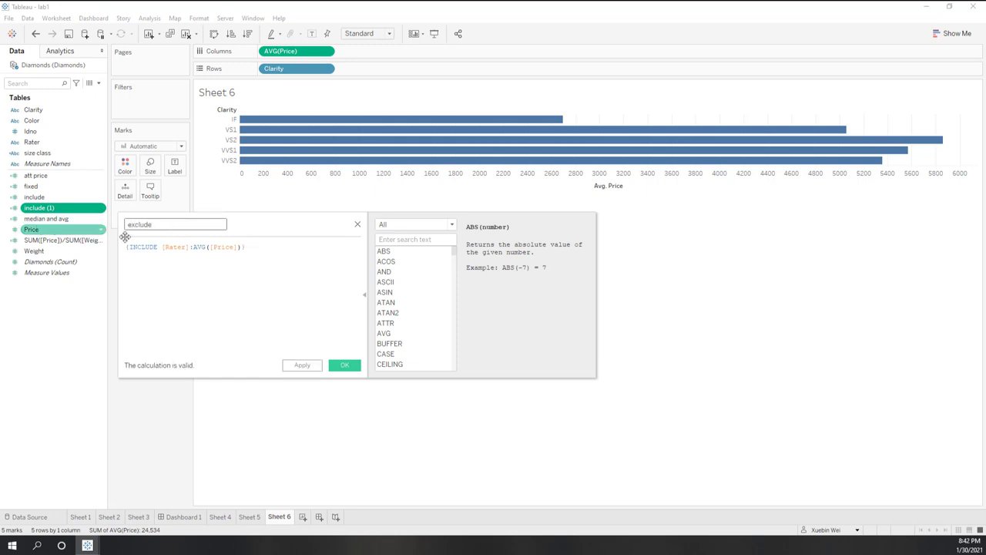
pyautogui.doubleClick(142, 247)
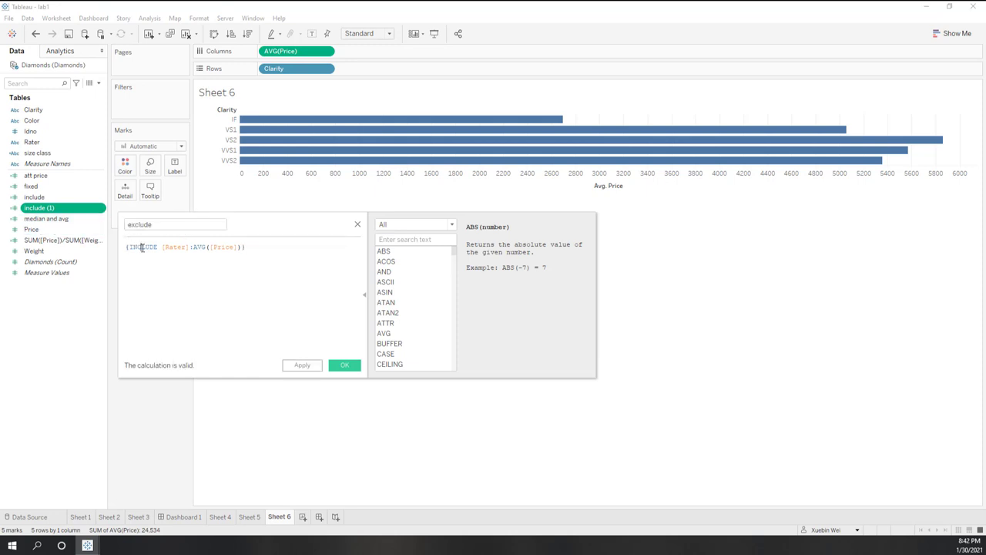
pyautogui.write('ex')
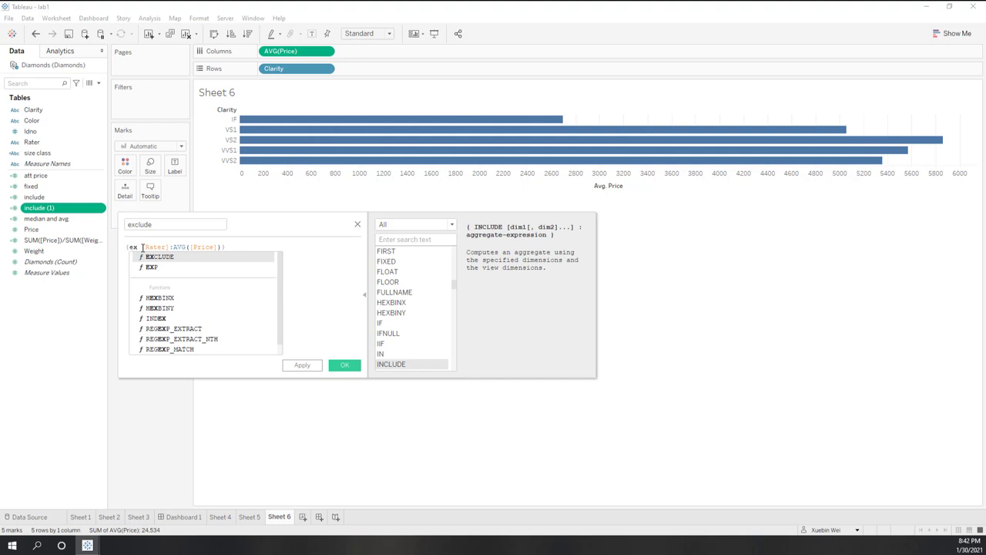
pyautogui.press('Return')
pyautogui.click(343, 364)
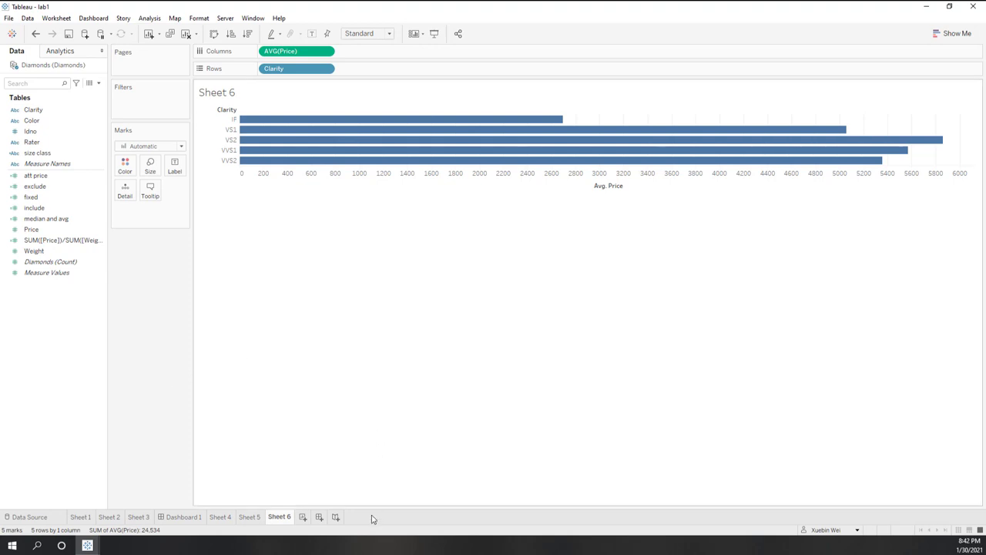
# - Create a new worksheet and place Rater followed by Clarity on Rows
pyautogui.click(303, 517)
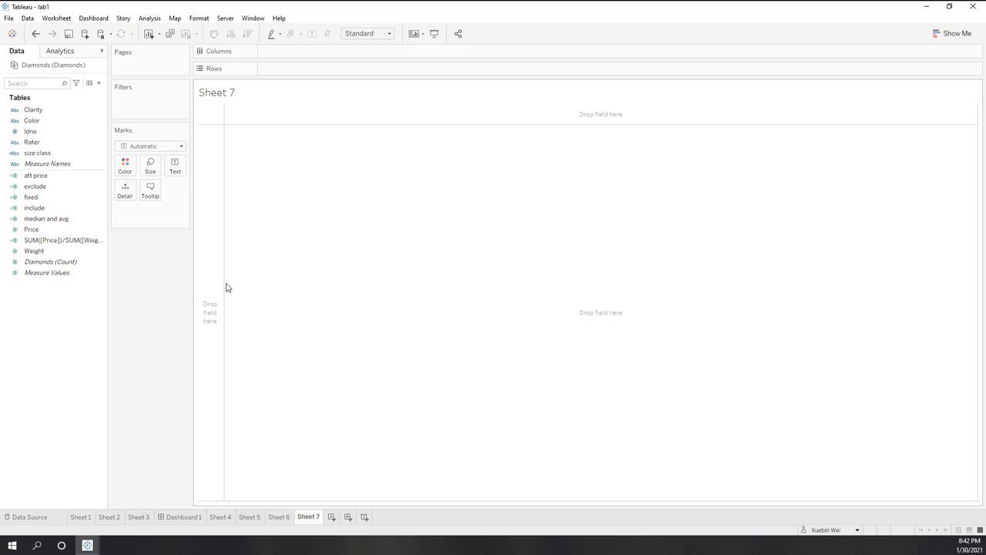
pyautogui.moveTo(31, 141); pyautogui.dragTo(271, 71)
pyautogui.moveTo(37, 110); pyautogui.dragTo(378, 73)
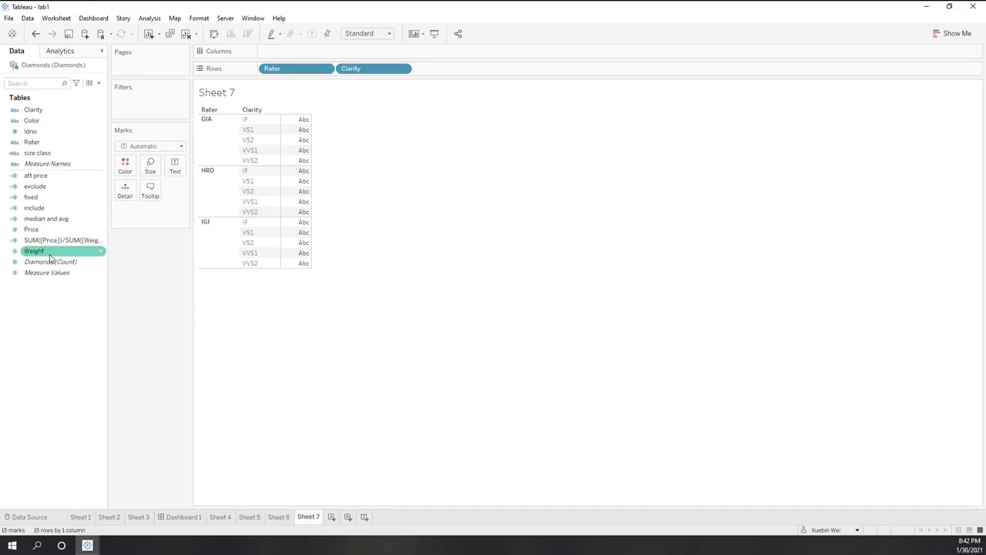
# - Add the "fixed" field to Columns and set its aggregation to Average
pyautogui.moveTo(33, 197); pyautogui.dragTo(288, 52)
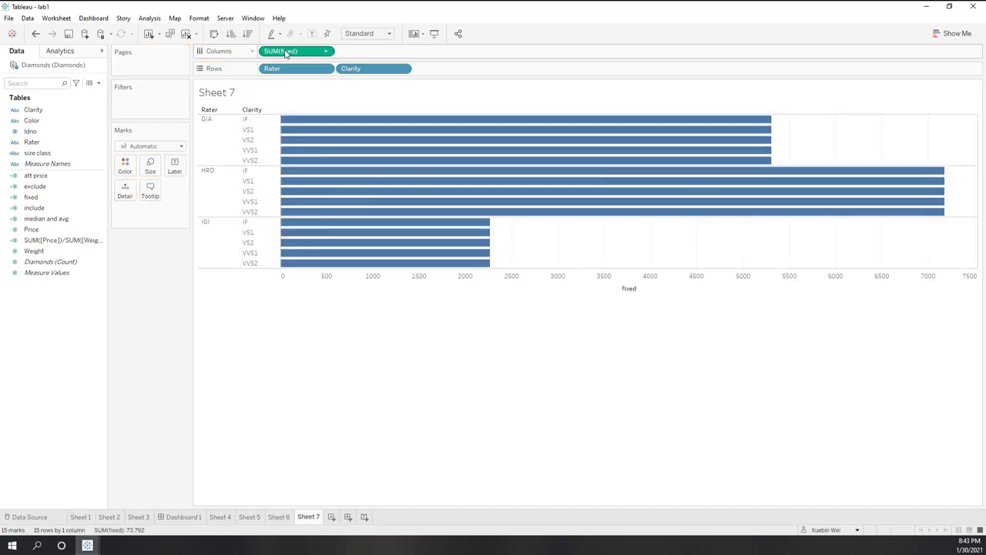
pyautogui.click(325, 51)
pyautogui.moveTo(327, 157)
pyautogui.click(378, 170)
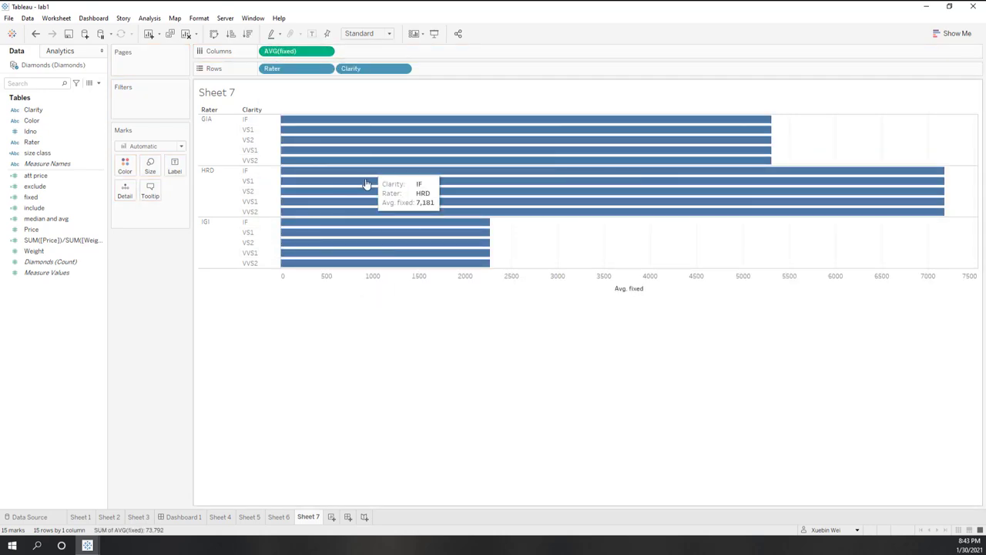
# - Add the "include" field to Columns after AVG(fixed) and aggregate it as Average
pyautogui.click(36, 210)
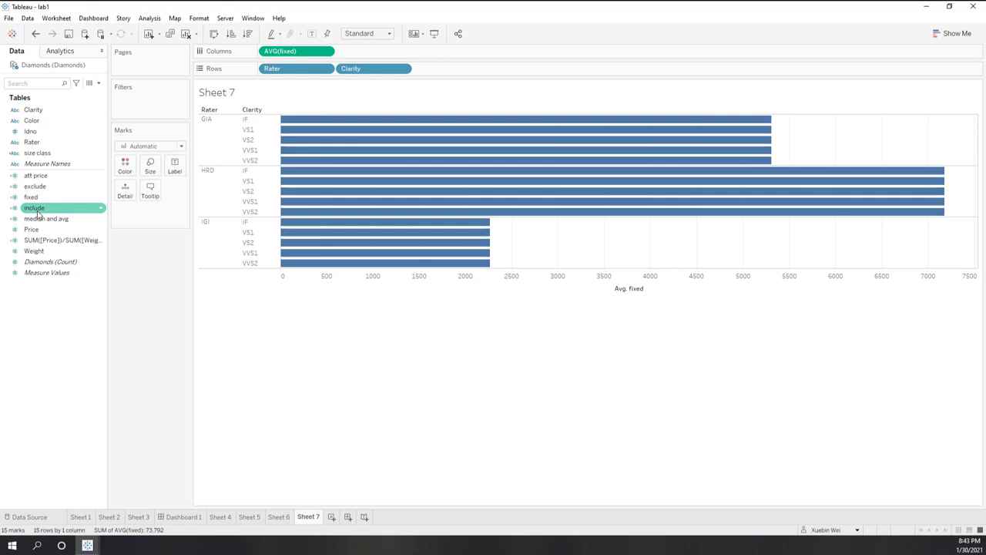
pyautogui.moveTo(36, 210); pyautogui.dragTo(376, 59)
pyautogui.click(401, 53)
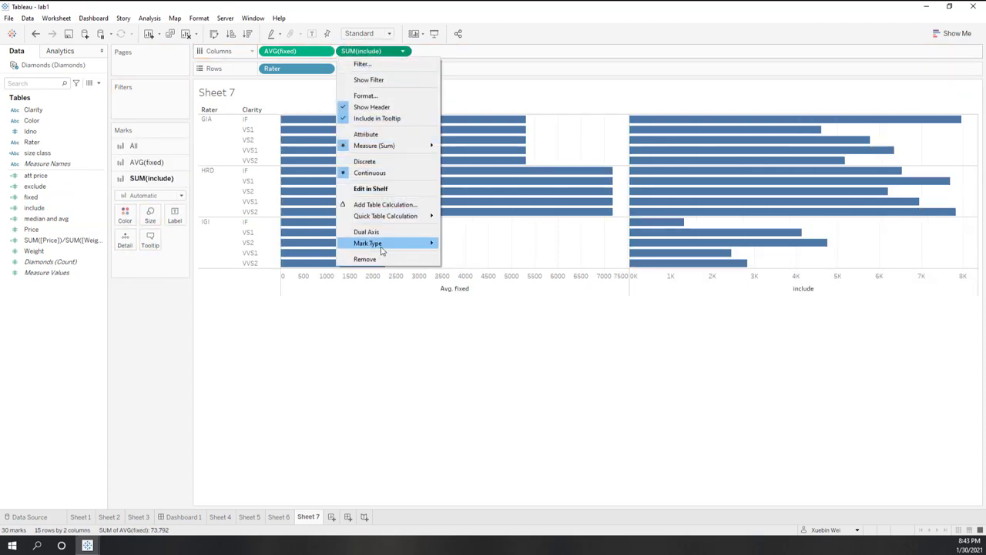
pyautogui.moveTo(399, 146)
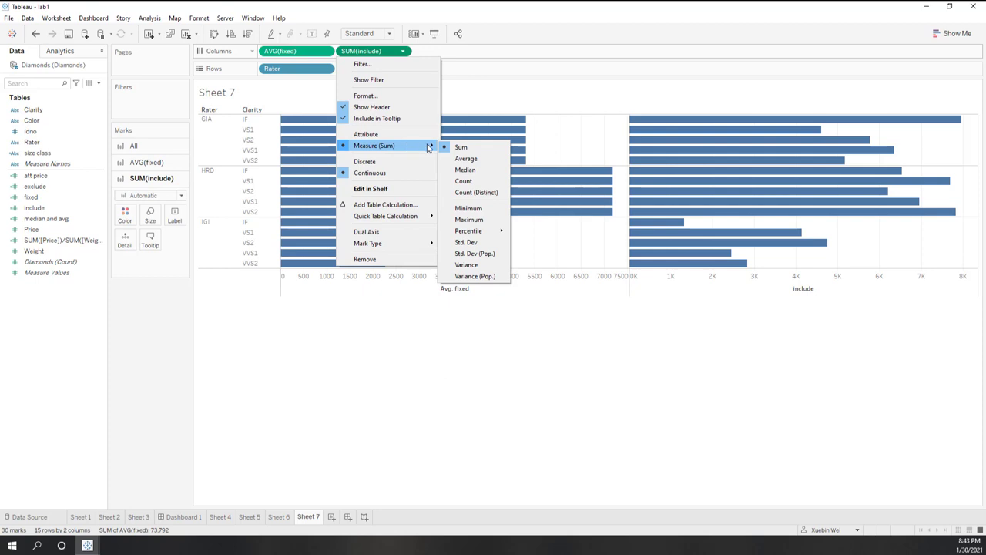
pyautogui.click(472, 158)
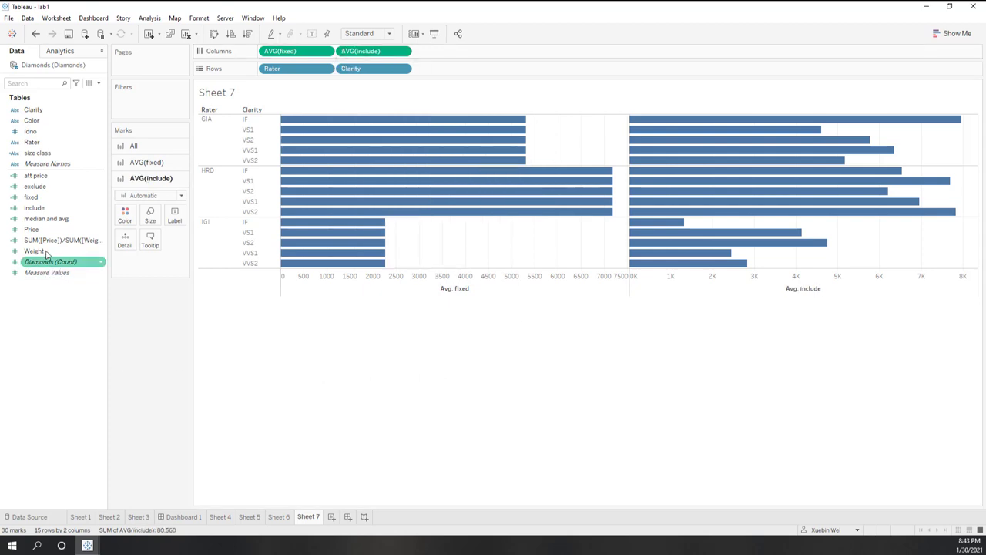
# - Add the "exclude" field to Columns after AVG(include) and change its aggregation from Attribute to Average
pyautogui.moveTo(35, 186); pyautogui.dragTo(480, 57)
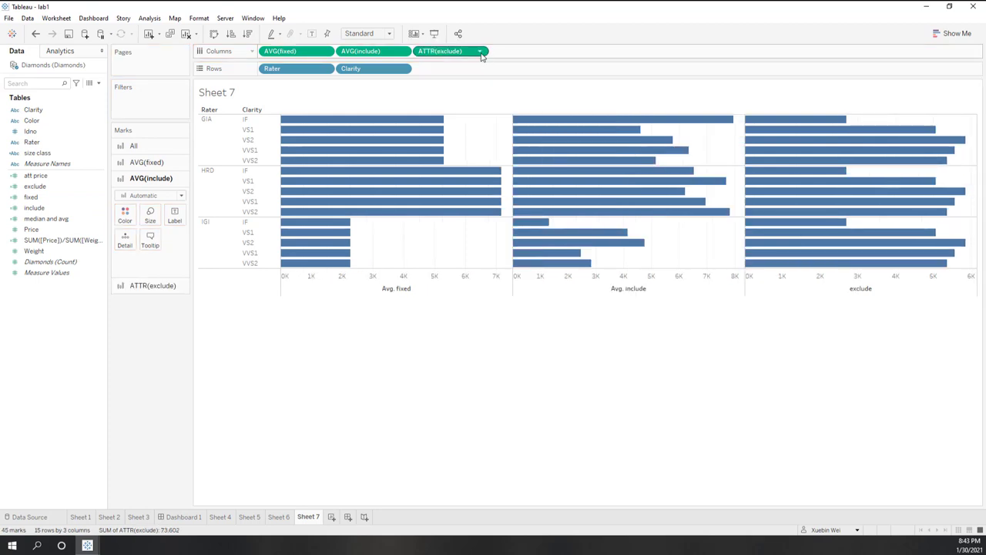
pyautogui.click(480, 52)
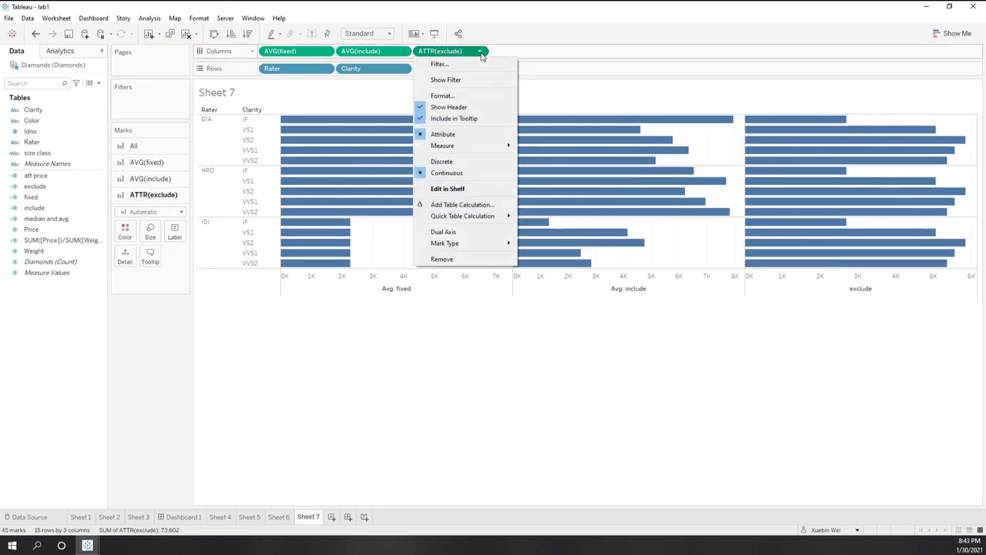
pyautogui.moveTo(503, 146)
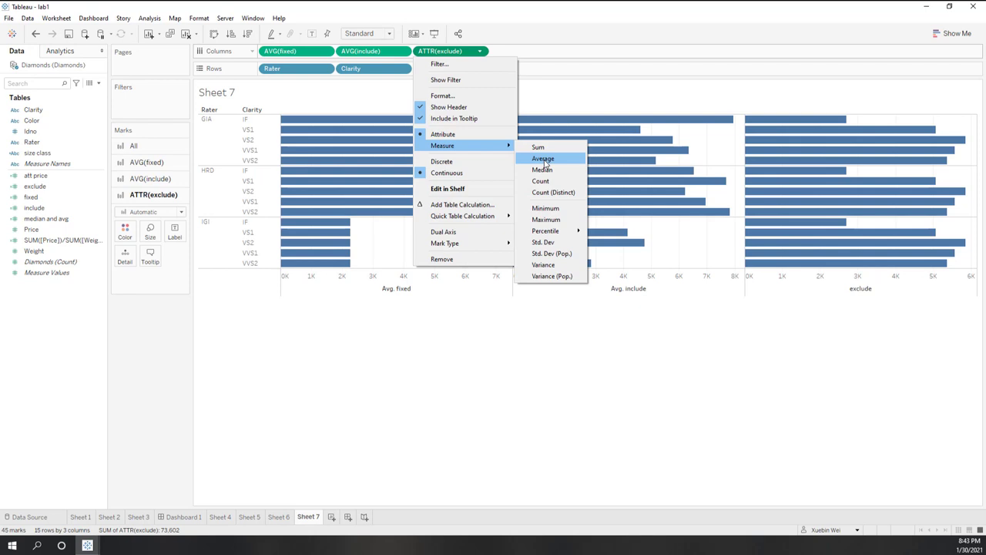
pyautogui.click(532, 157)
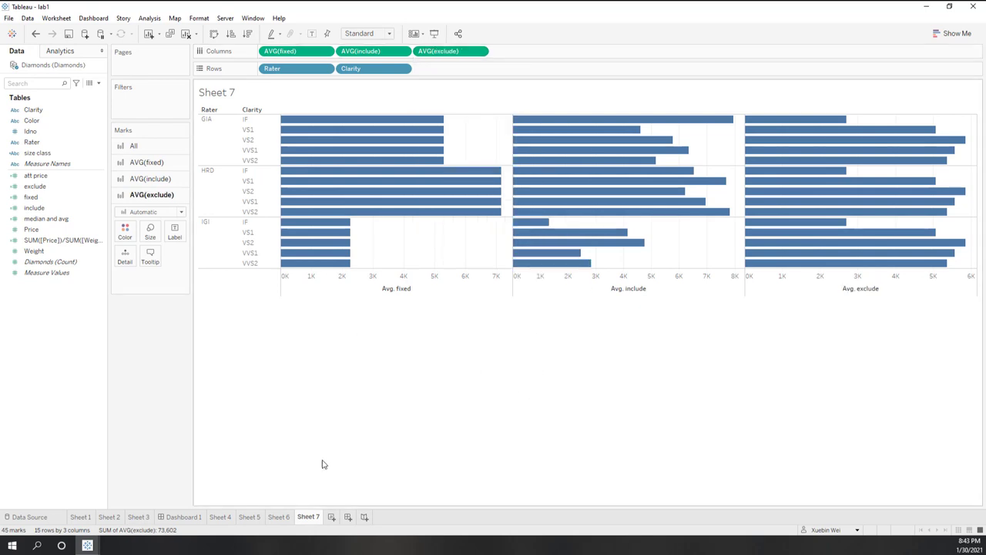
# - Create a new dashboard and place Sheet 4 in it
pyautogui.click(348, 516)
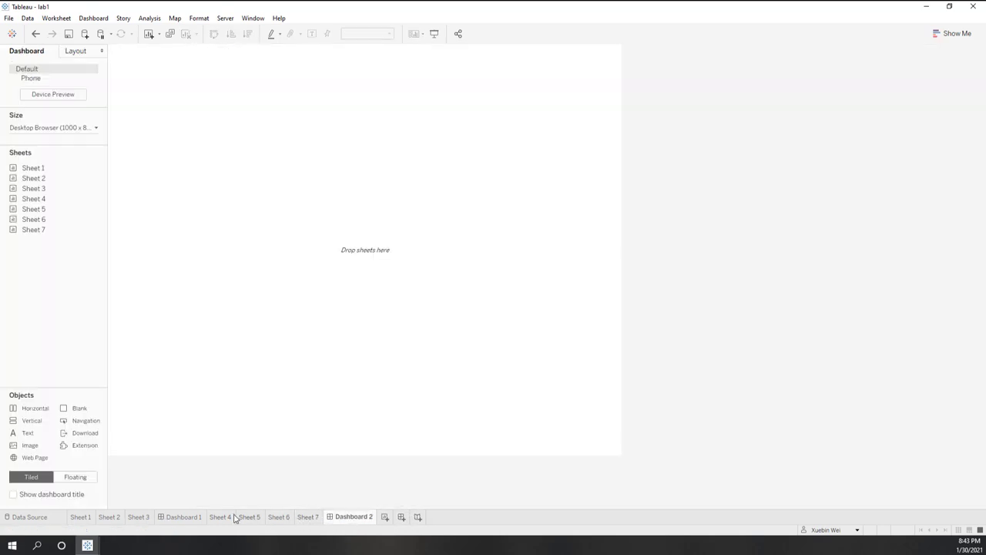
pyautogui.moveTo(45, 211)
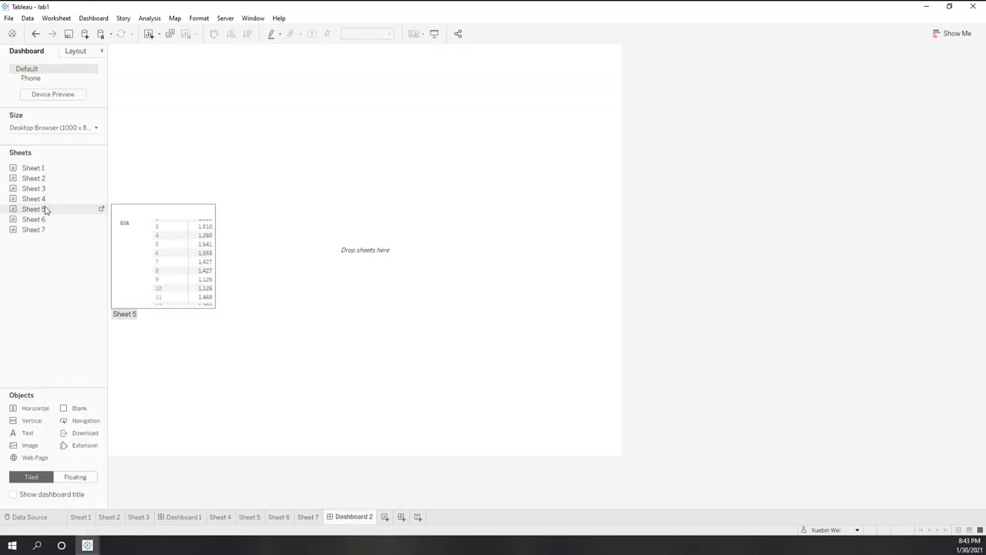
pyautogui.moveTo(39, 198); pyautogui.dragTo(192, 167)
# - Try Sheet 5 beside Sheet 4 on the dashboard, then replace it with Sheet 6
pyautogui.moveTo(57, 212); pyautogui.dragTo(560, 139)
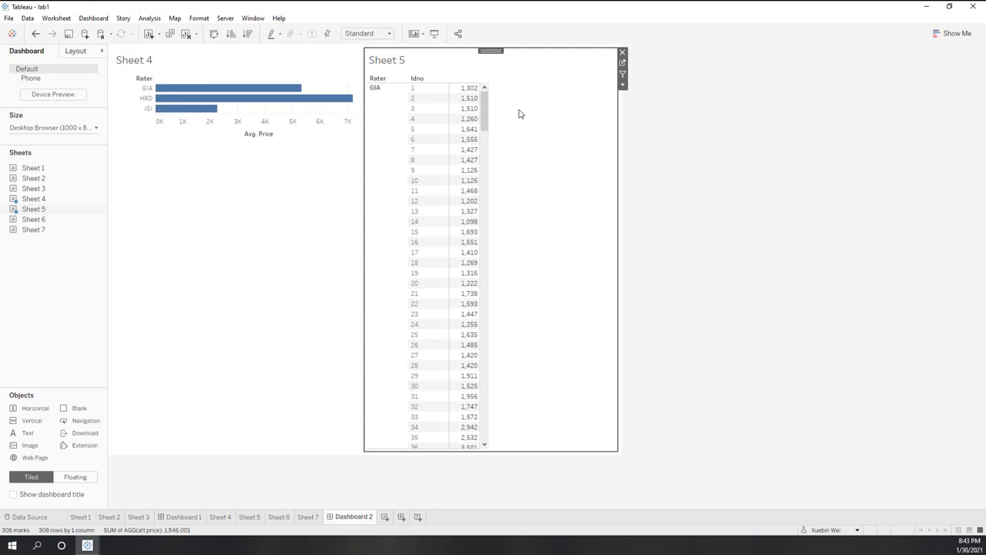
pyautogui.click(623, 52)
pyautogui.moveTo(33, 219); pyautogui.dragTo(577, 126)
# - Add Sheet 7 across the full width below Sheets 4 and 6, extend it upward, and set the dashboard size to Automatic
pyautogui.moveTo(34, 230); pyautogui.dragTo(375, 456)
pyautogui.moveTo(388, 252); pyautogui.dragTo(391, 224)
pyautogui.click(71, 127)
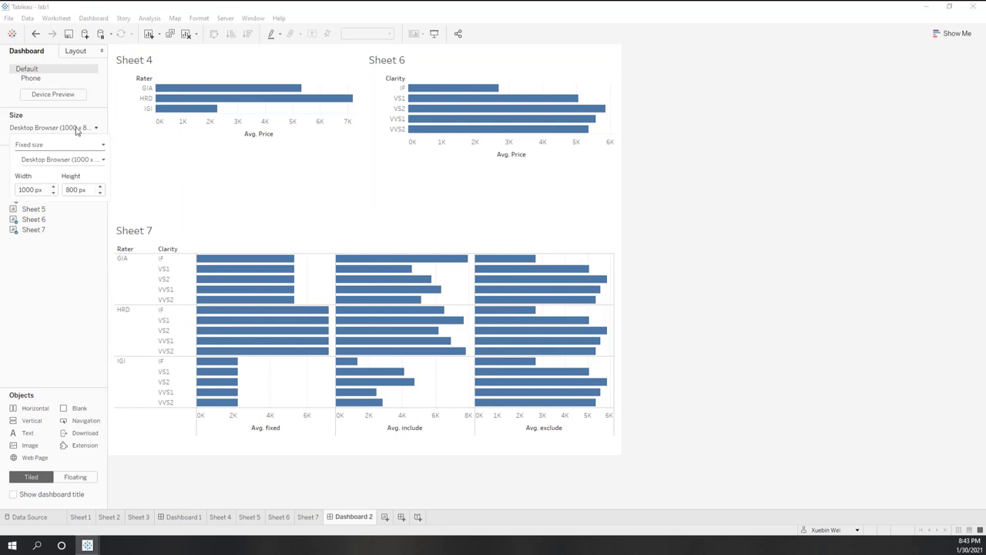
pyautogui.click(83, 146)
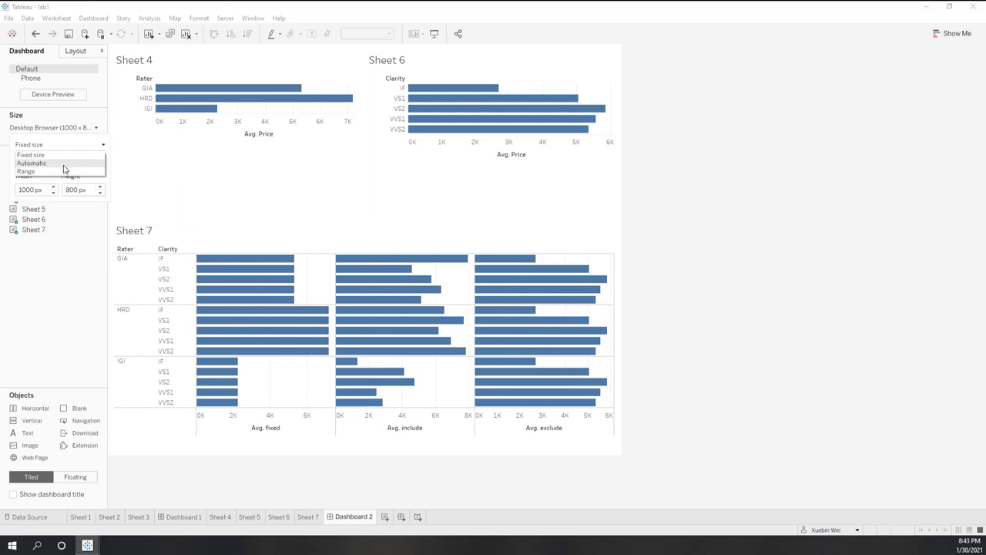
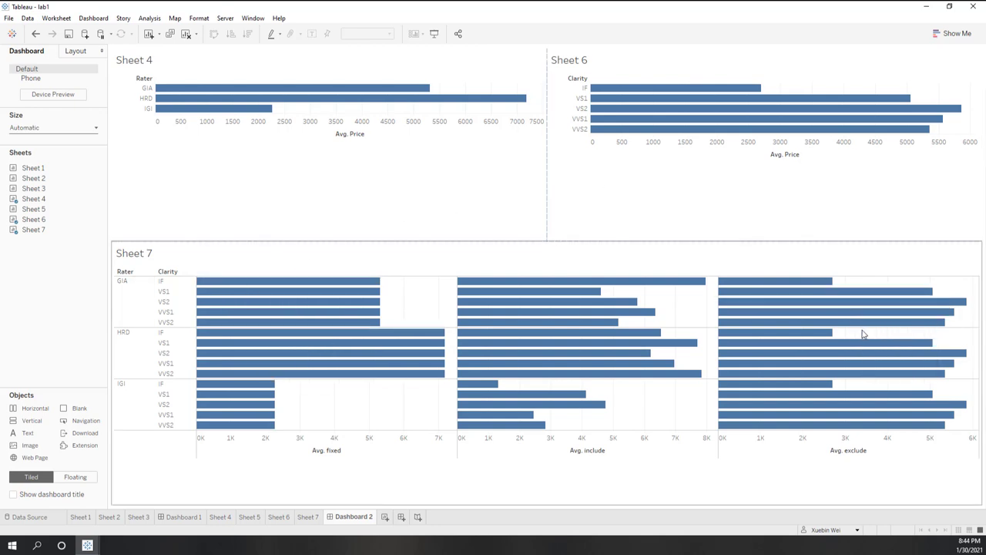
# - Compare the fixed, include and exclude averages for GIA diamonds of IF clarity in Sheet 7 with Sheets 4 and 6
pyautogui.moveTo(825, 290)
pyautogui.moveTo(137, 272)
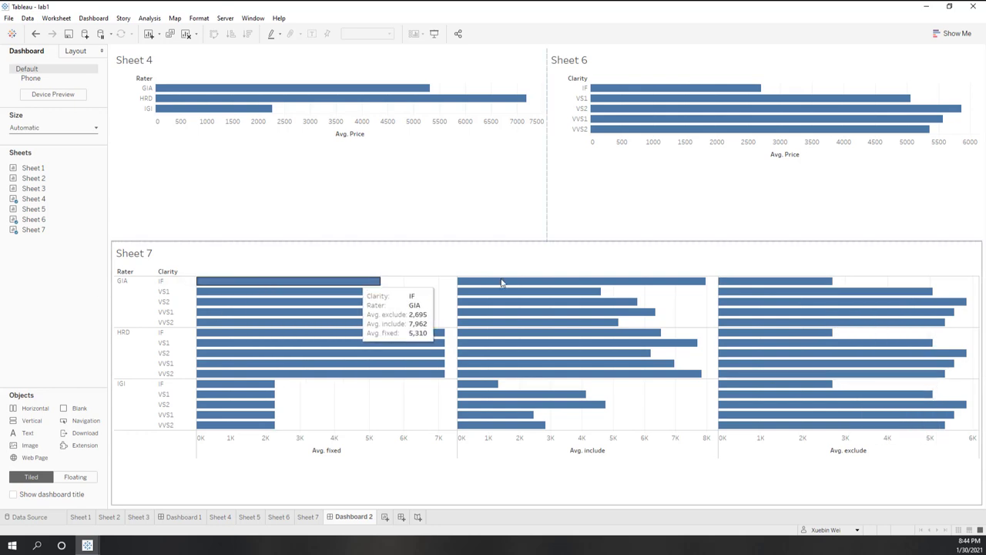
pyautogui.click(827, 283)
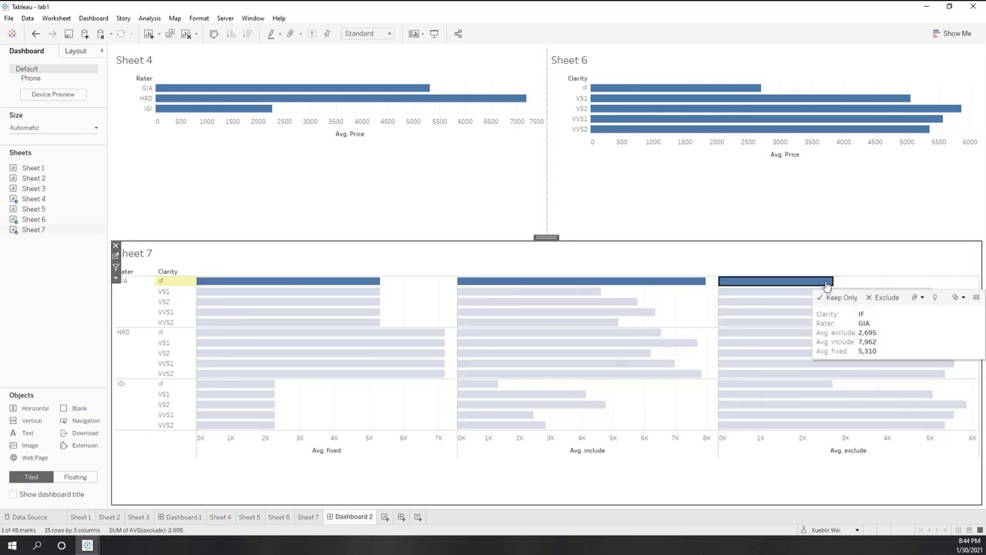
pyautogui.click(827, 283)
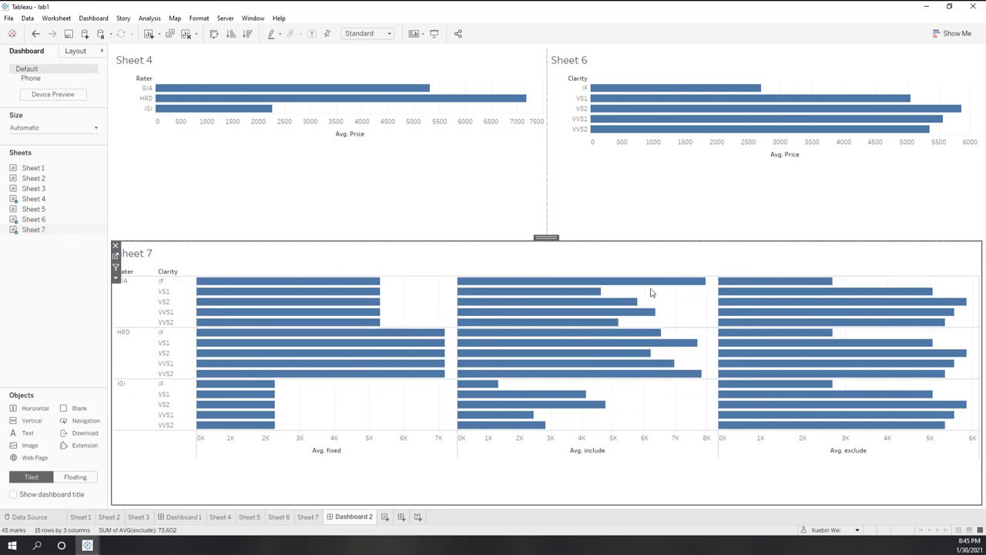
pyautogui.moveTo(649, 286)
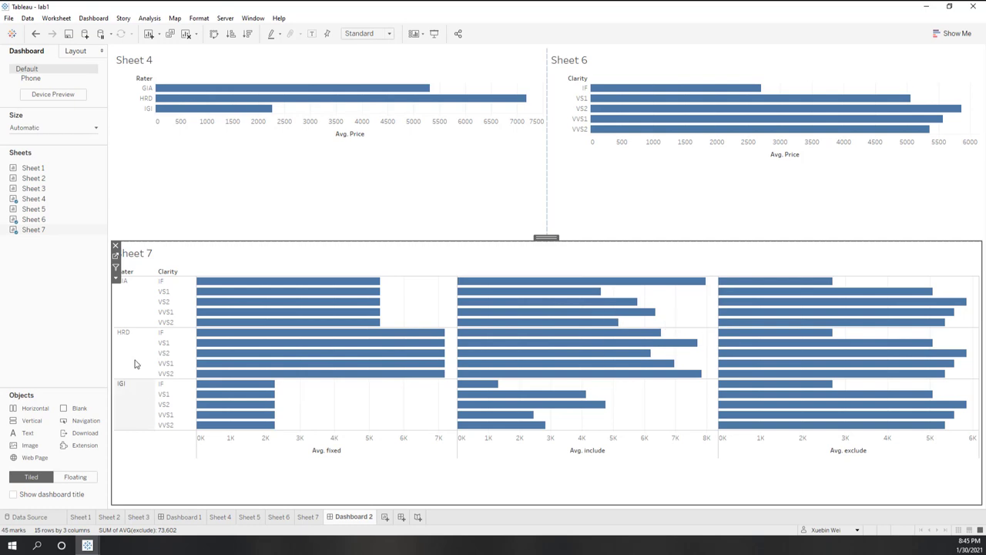